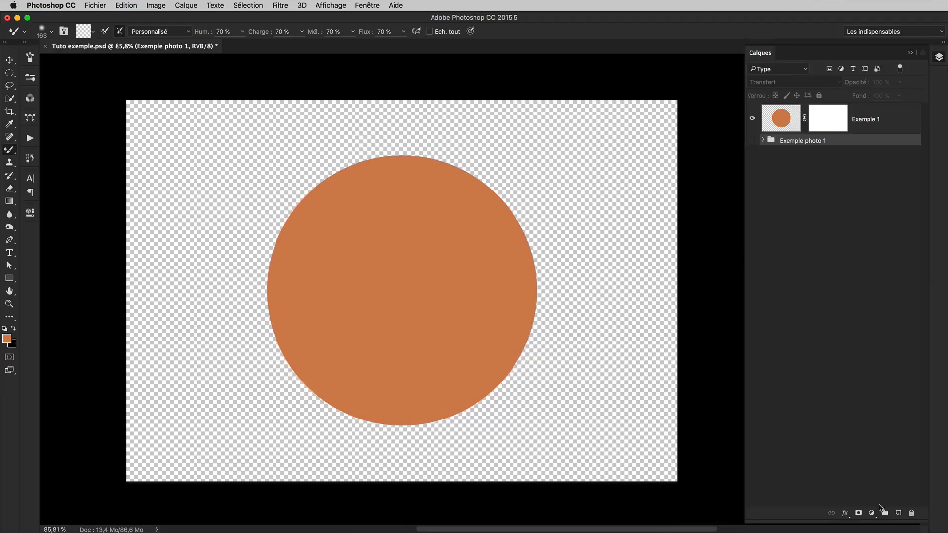
# Create a new layer at the bottom of the layer stack and name it FOND.
pyautogui.click(898, 514)
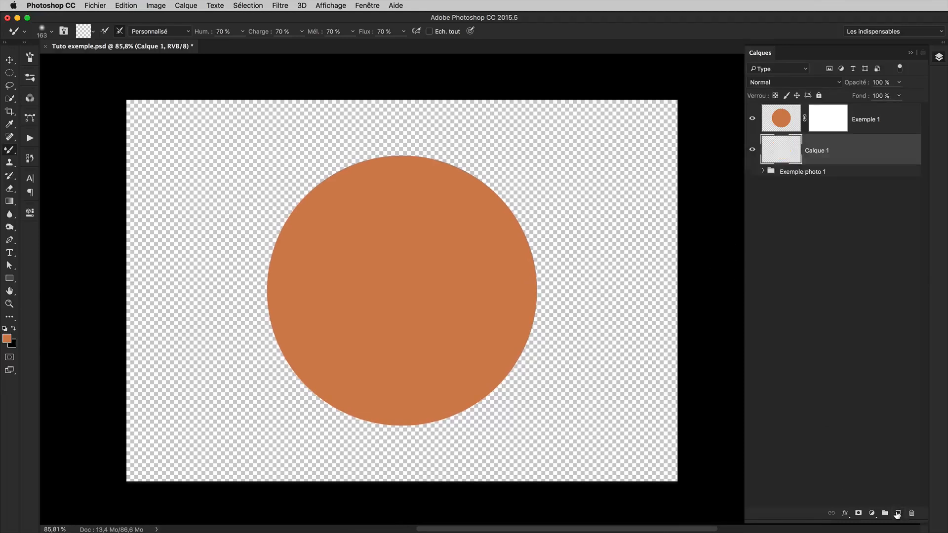
pyautogui.moveTo(835, 154); pyautogui.dragTo(818, 265)
pyautogui.doubleClick(820, 163)
pyautogui.write('FOND')
pyautogui.press('Return')
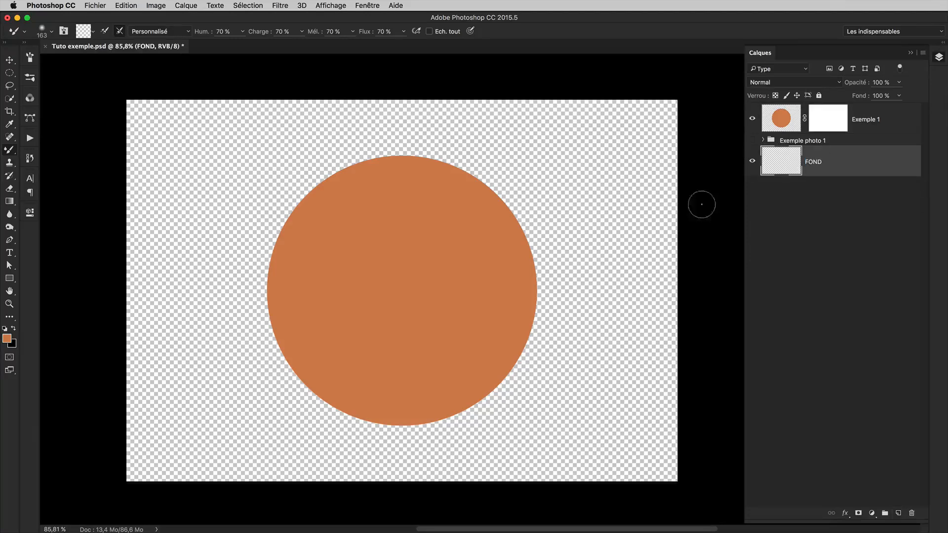
# Fill the FOND layer with a dark blue foreground colour using the Paint Bucket.
pyautogui.click(17, 201)
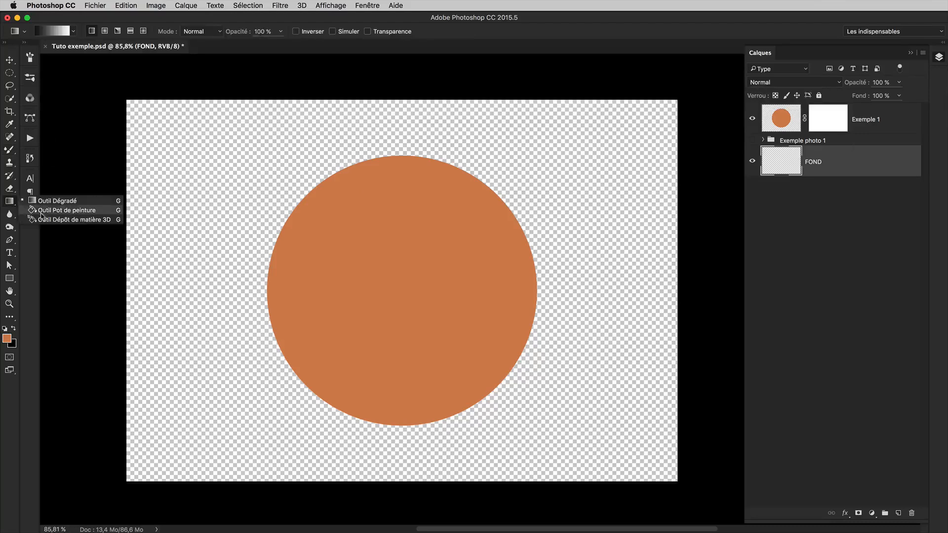
pyautogui.click(67, 210)
pyautogui.click(7, 339)
pyautogui.moveTo(435, 273); pyautogui.dragTo(433, 293)
pyautogui.moveTo(483, 246); pyautogui.dragTo(483, 258)
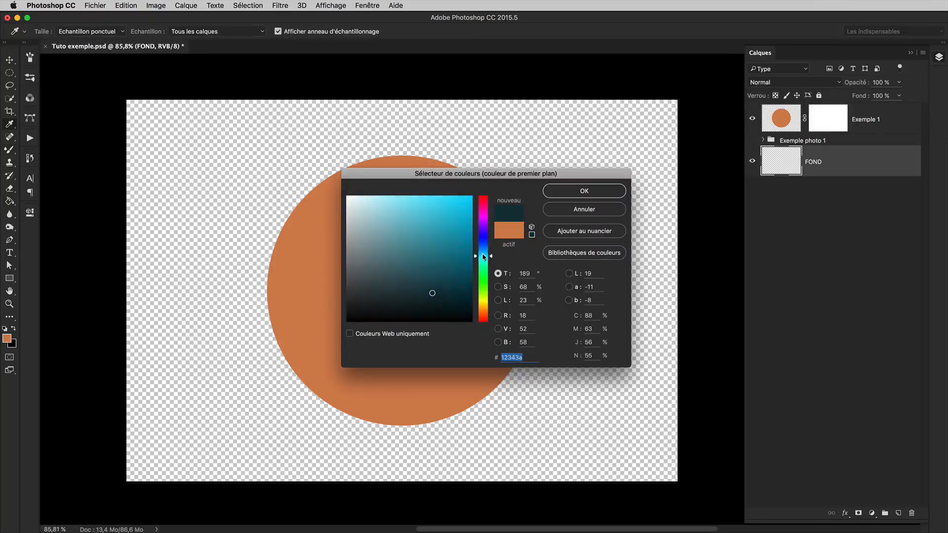
pyautogui.click(581, 192)
pyautogui.click(448, 281)
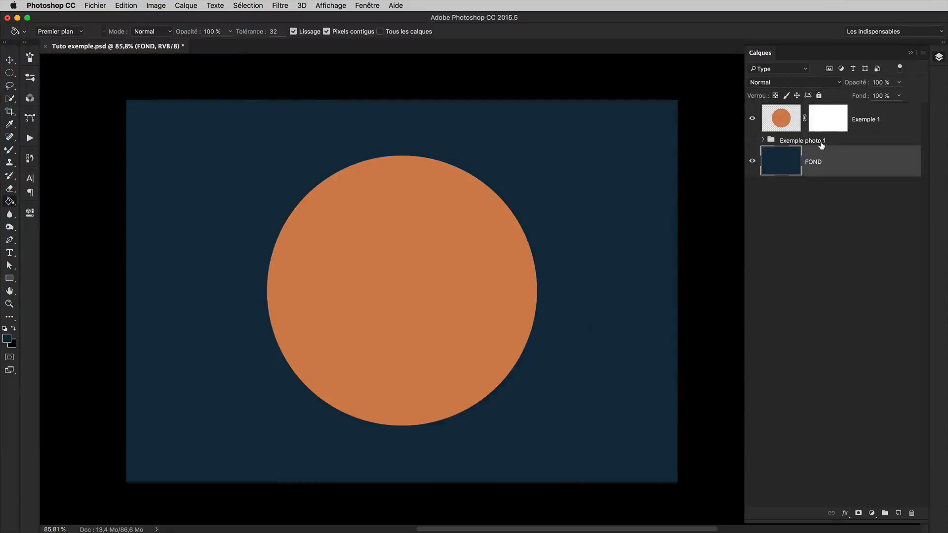
# Move the Exemple photo 1 group below FOND, and group the Exemple 1 and FOND layers as Exemple forme.
pyautogui.moveTo(821, 143); pyautogui.dragTo(815, 177)
pyautogui.click(837, 159)
pyautogui.keyDown('shift'); pyautogui.click(873, 127); pyautogui.keyUp('shift')
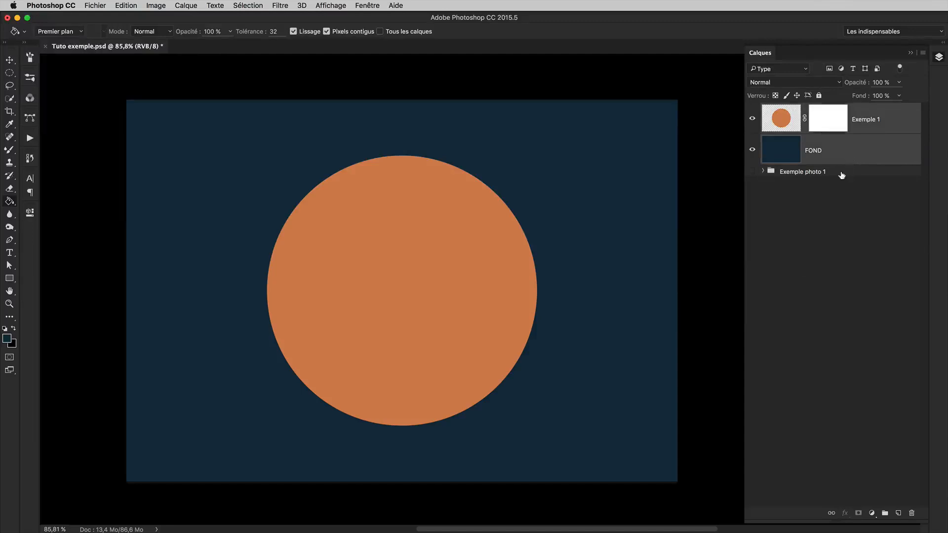
pyautogui.press('super+g')
pyautogui.doubleClick(794, 110)
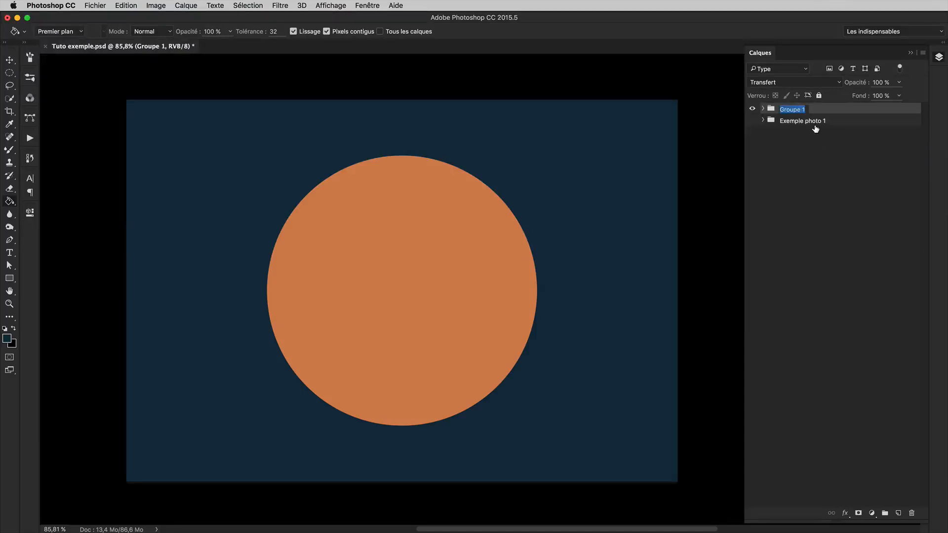
pyautogui.write('Exemple forme')
pyautogui.press('Return')
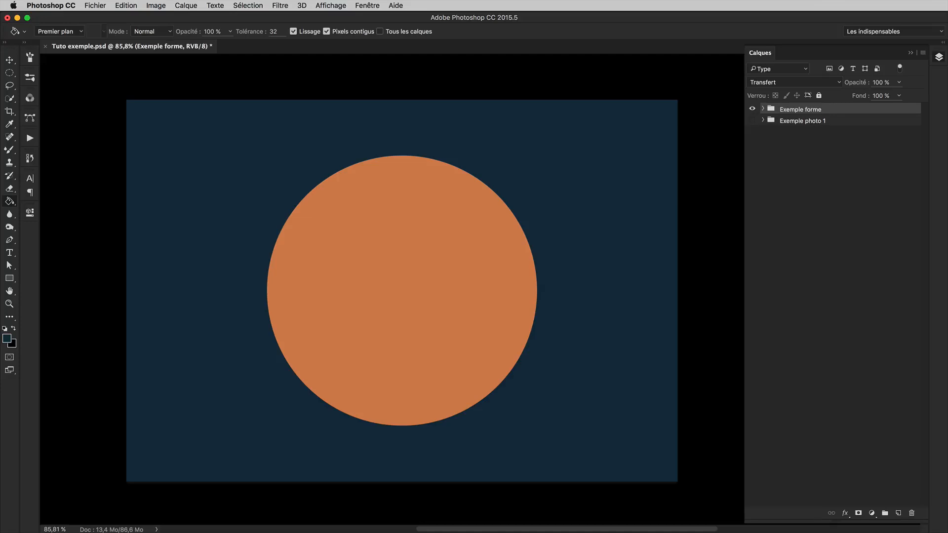
# Expand the Exemple forme group and make the Exemple 1 layer's mask active for editing.
pyautogui.click(763, 110)
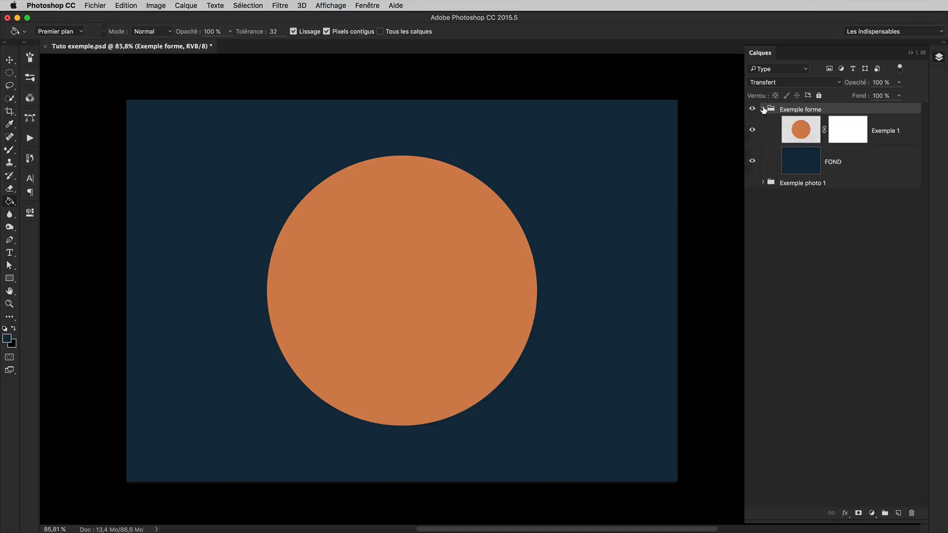
pyautogui.click(805, 136)
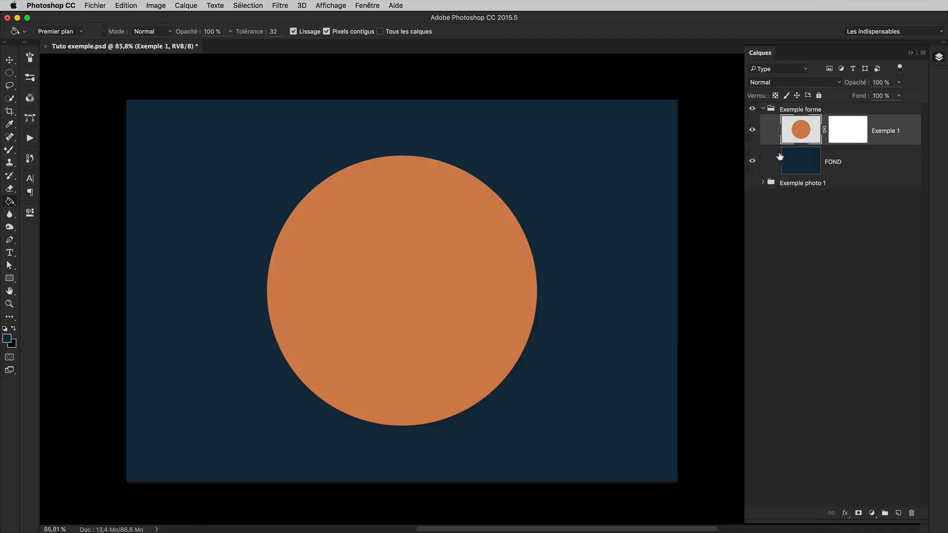
pyautogui.press('v')
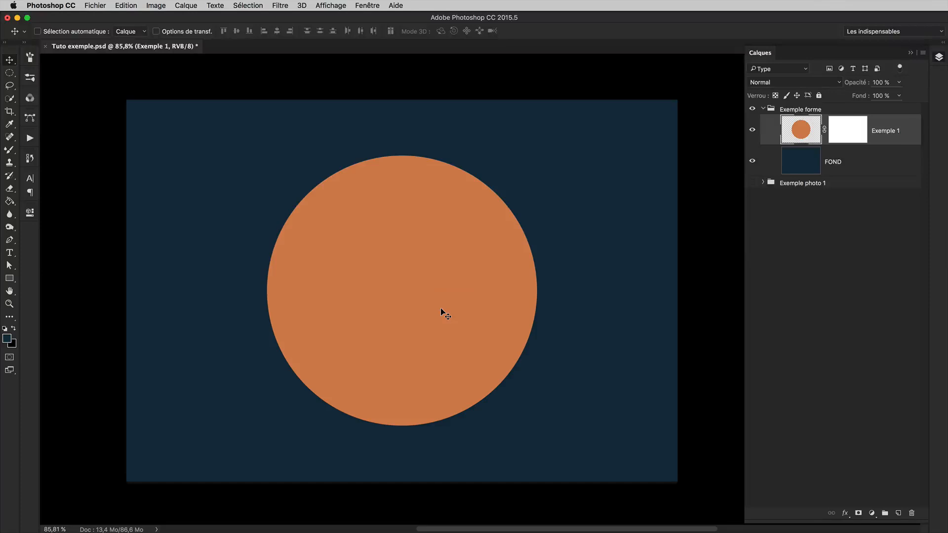
pyautogui.click(851, 137)
pyautogui.press('b')
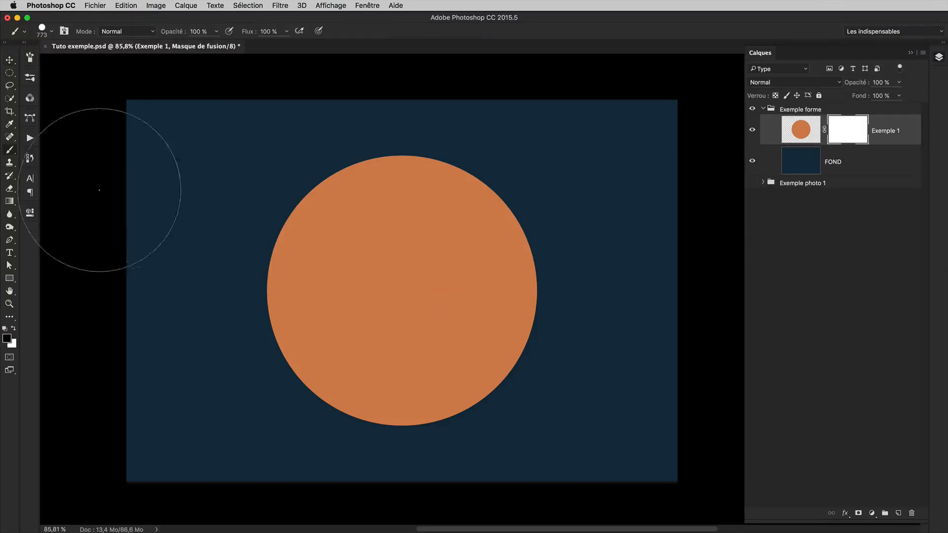
# Draw a black-to-white linear gradient on the Exemple 1 mask, running from the circle's left edge to its right edge.
pyautogui.click(9, 202)
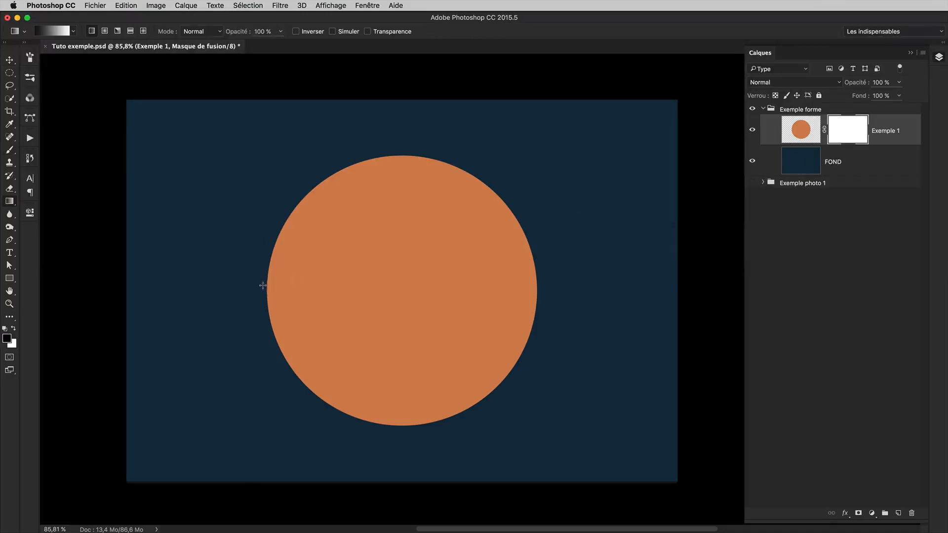
pyautogui.moveTo(291, 288); pyautogui.dragTo(540, 292)
pyautogui.moveTo(263, 288); pyautogui.dragTo(543, 305)
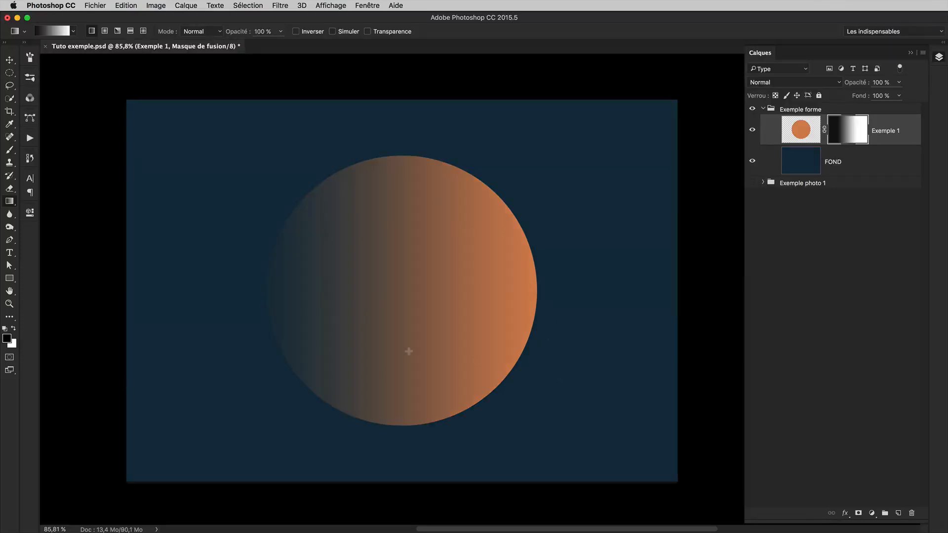
# Paint a black disc in the circle's centre on the Exemple 1 mask with a hard brush of about 866 px.
pyautogui.click(10, 151)
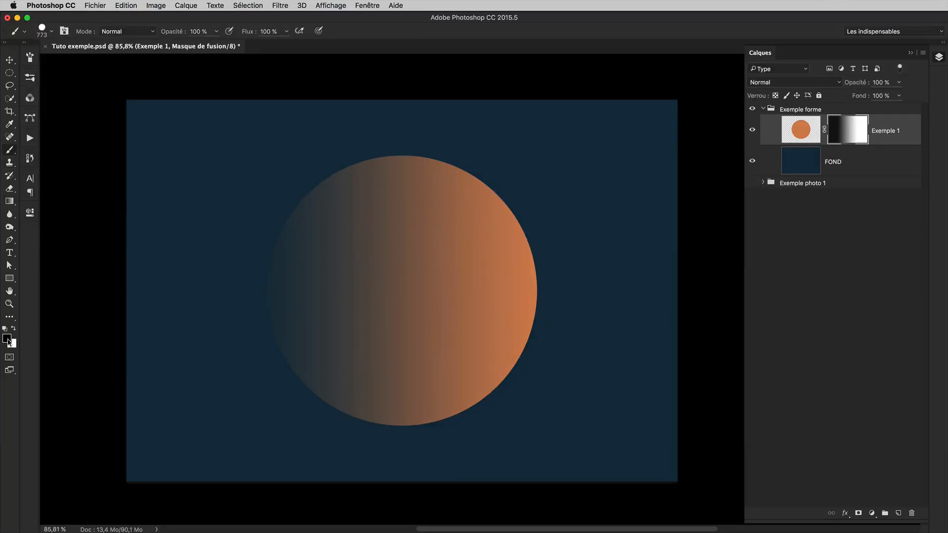
pyautogui.keyDown('alt'); pyautogui.click(845, 133); pyautogui.keyUp('alt')
pyautogui.keyDown('alt'); pyautogui.click(845, 134); pyautogui.keyUp('alt')
pyautogui.moveTo(409, 273); pyautogui.dragTo(432, 280)
pyautogui.click(402, 288)
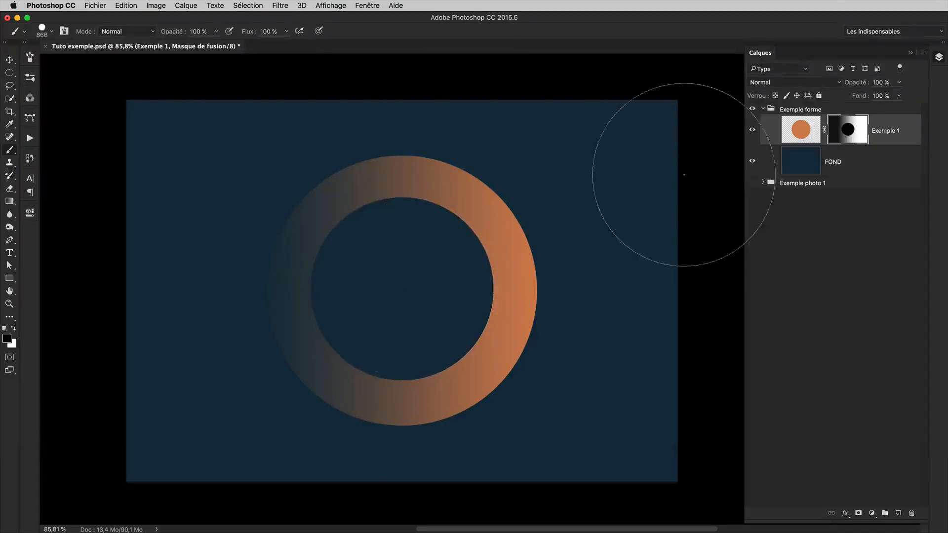
# Examine the Exemple 1 layer mask on its own in the canvas, and return to the normal image view.
pyautogui.keyDown('alt'); pyautogui.click(847, 136); pyautogui.keyUp('alt')
pyautogui.keyDown('alt'); pyautogui.click(835, 141); pyautogui.keyUp('alt')
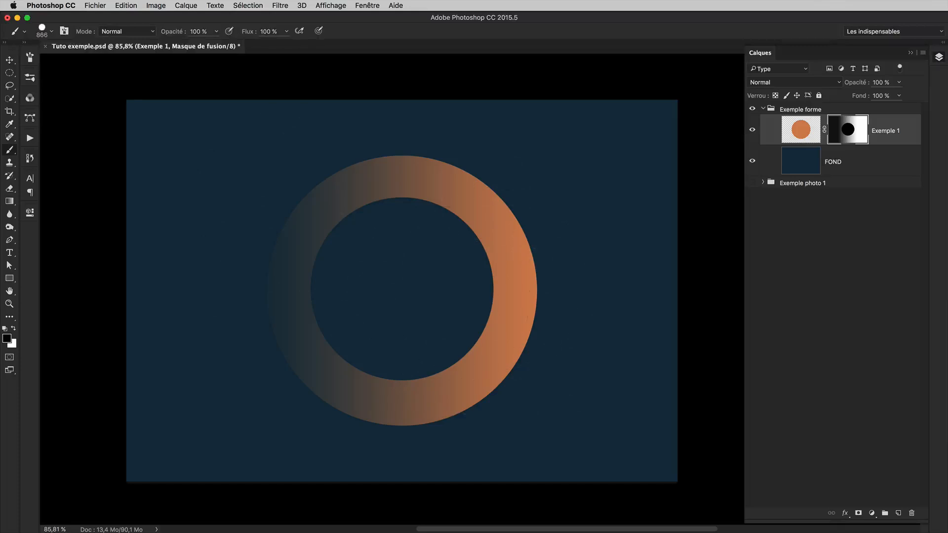
pyautogui.keyDown('alt'); pyautogui.click(849, 133); pyautogui.keyUp('alt')
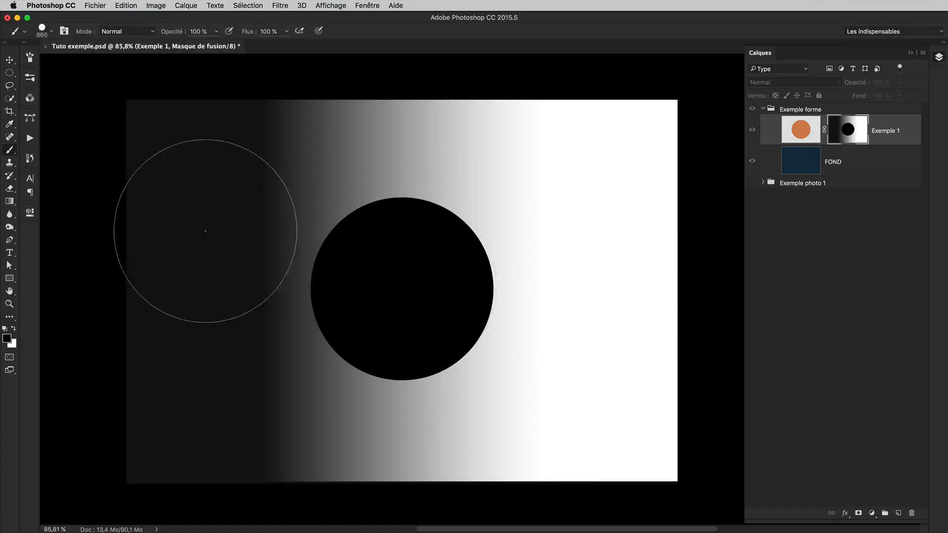
pyautogui.keyDown('alt'); pyautogui.click(839, 131); pyautogui.keyUp('alt')
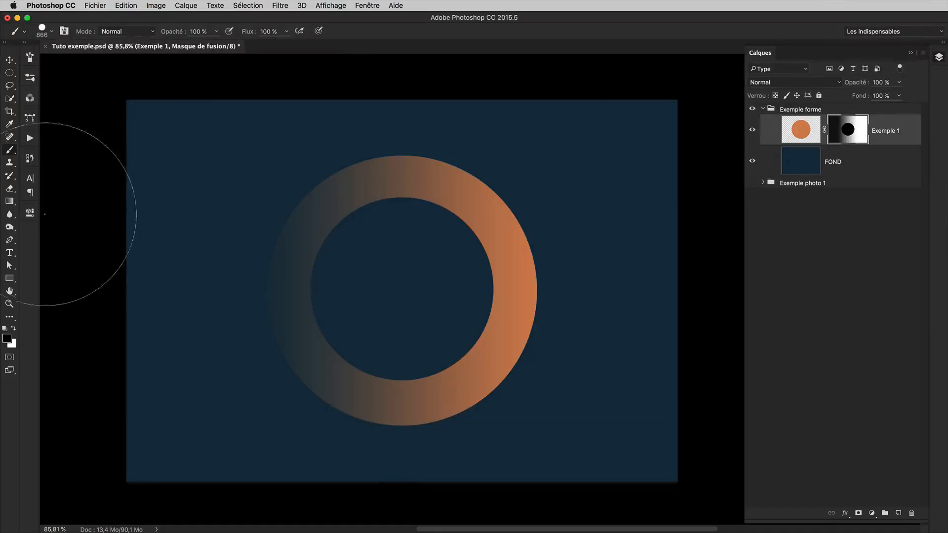
# Draw a diagonal black-to-white gradient on the Exemple 1 mask from the circle's upper right to the canvas's lower left, and inspect the mask.
pyautogui.click(9, 201)
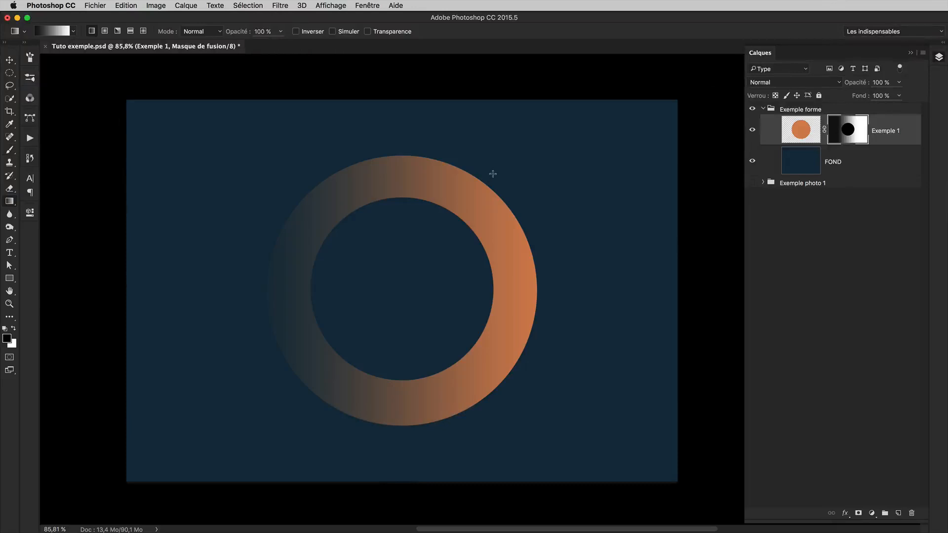
pyautogui.moveTo(439, 233)
pyautogui.mouseDown()
pyautogui.moveTo(246, 412)
pyautogui.moveTo(116, 499)
pyautogui.moveTo(129, 503)
pyautogui.mouseUp()
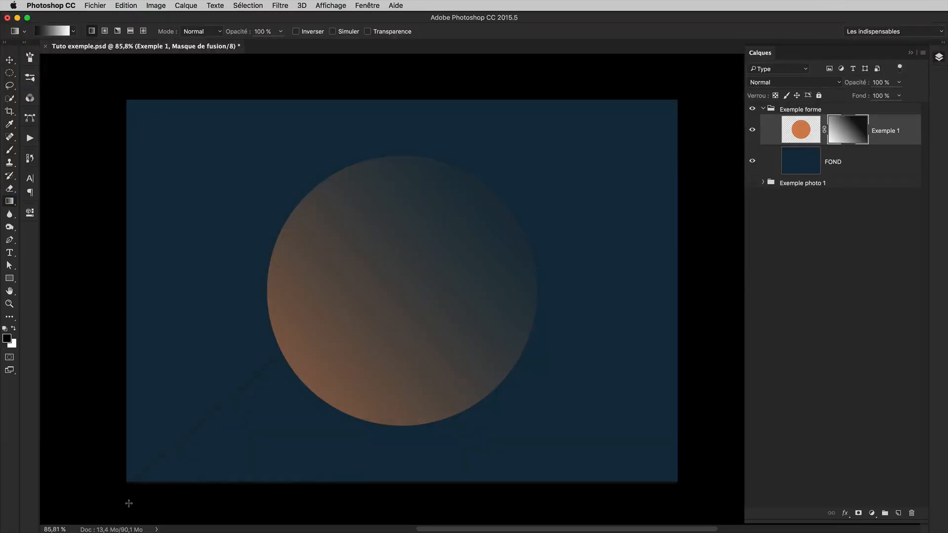
pyautogui.keyDown('alt'); pyautogui.click(844, 131); pyautogui.keyUp('alt')
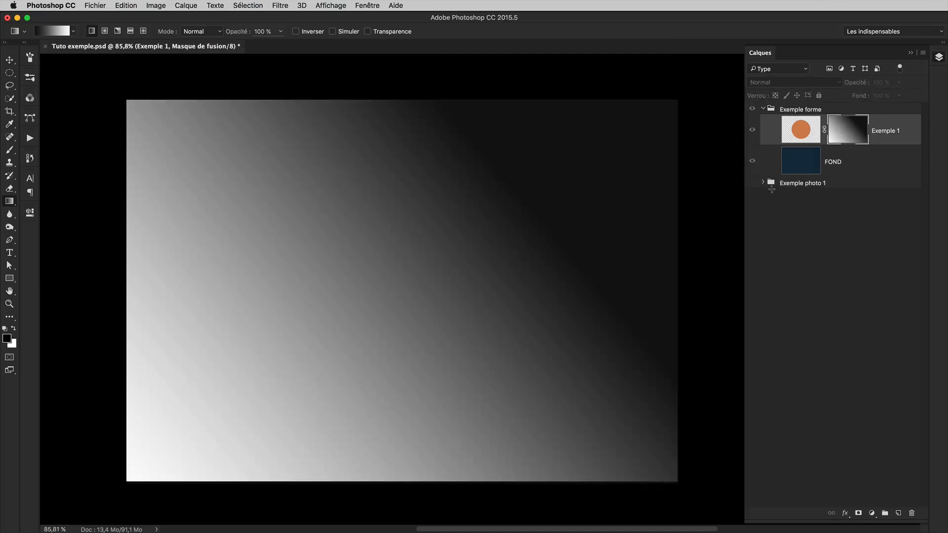
pyautogui.keyDown('alt'); pyautogui.click(842, 139); pyautogui.keyUp('alt')
# Paint a black disc of about 819 px in the circle's centre over the diagonal gradient on the Exemple 1 mask.
pyautogui.click(10, 149)
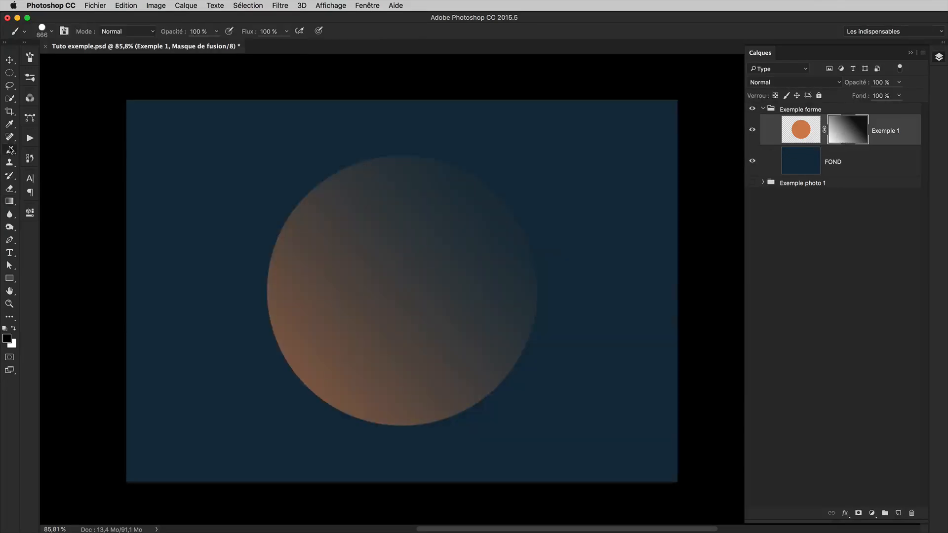
pyautogui.moveTo(395, 284)
pyautogui.mouseDown()
pyautogui.moveTo(364, 275)
pyautogui.moveTo(418, 290)
pyautogui.moveTo(395, 286)
pyautogui.mouseUp()
pyautogui.click(403, 288)
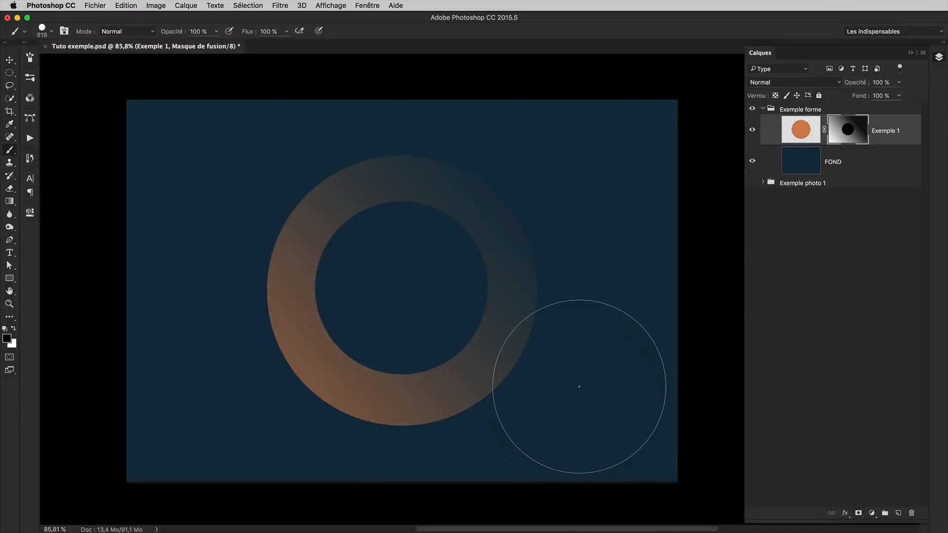
# Undo all the gradients and brush discs applied to the Exemple 1 mask.
pyautogui.press('super+alt+z')
pyautogui.press('super+alt+z')
pyautogui.press('super+alt+z')
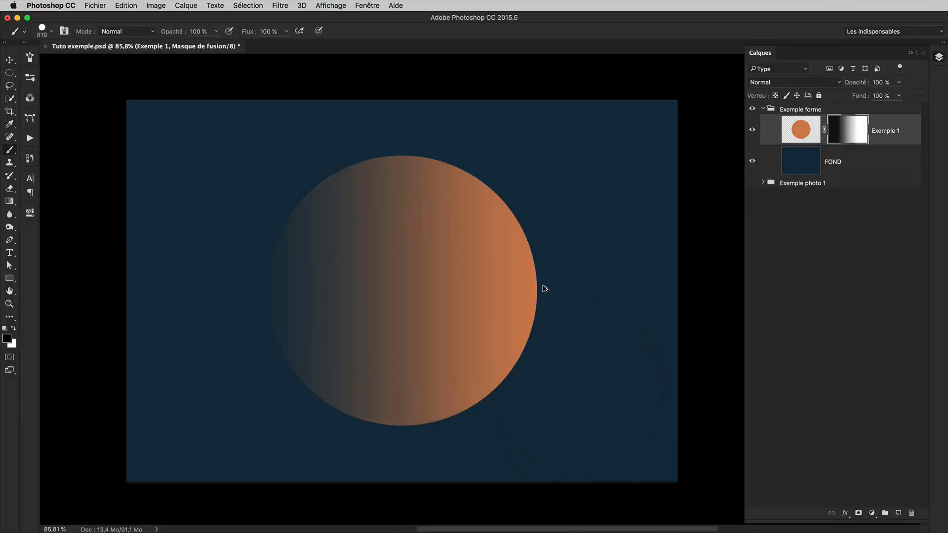
pyautogui.press('super+alt+z')
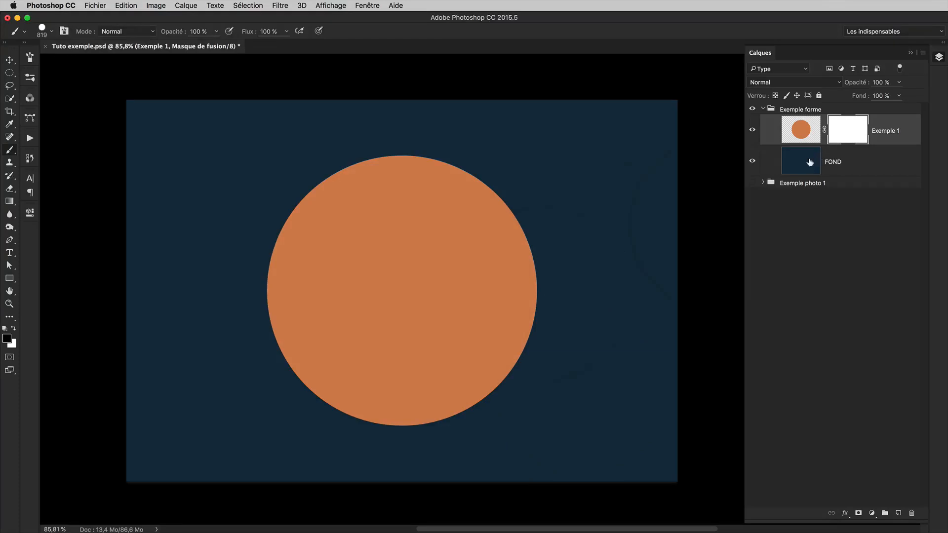
# Resize the hard brush to about 771 px and paint a black disc in the circle's centre on the Exemple 1 mask.
pyautogui.moveTo(423, 270); pyautogui.dragTo(374, 405)
pyautogui.moveTo(385, 295); pyautogui.dragTo(392, 296)
pyautogui.click(402, 287)
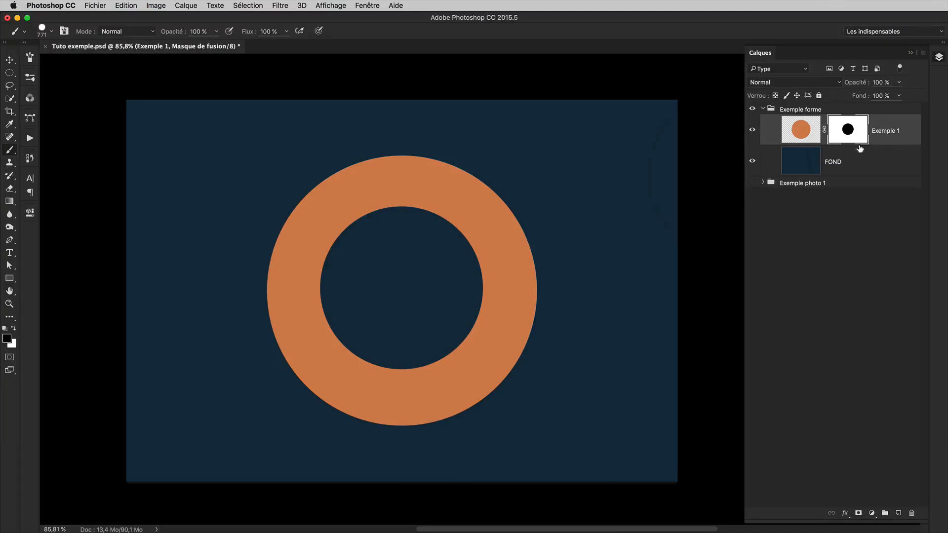
# Put the Exemple 1 layer into its own group and name the group RING.
pyautogui.press('super+g')
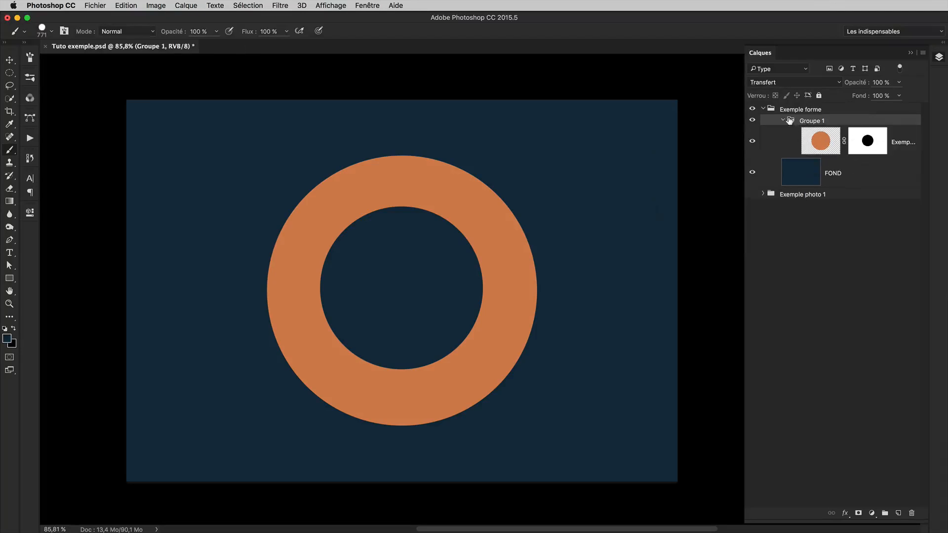
pyautogui.doubleClick(814, 123)
pyautogui.write('RING')
pyautogui.press('Return')
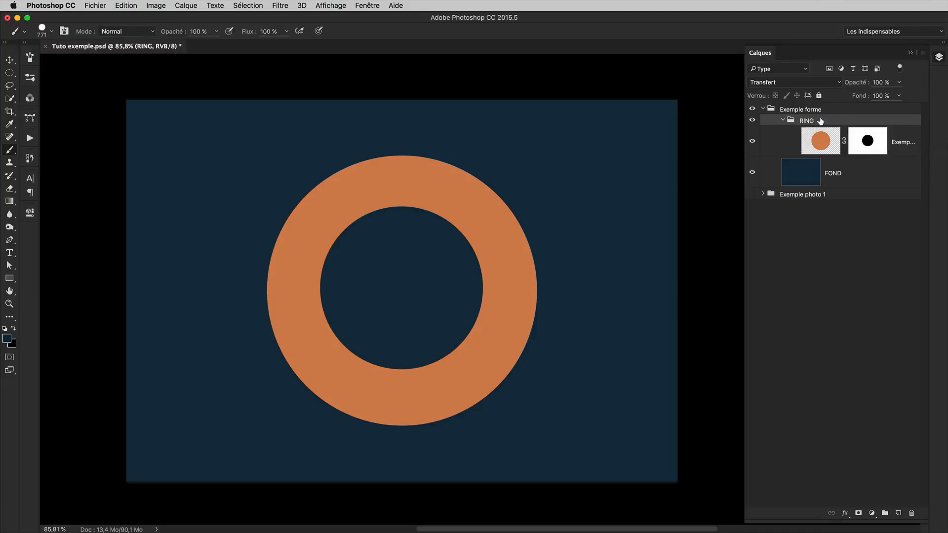
# Add a layer mask to the RING group and draw a left-to-right black-to-white gradient across the ring on it.
pyautogui.click(859, 513)
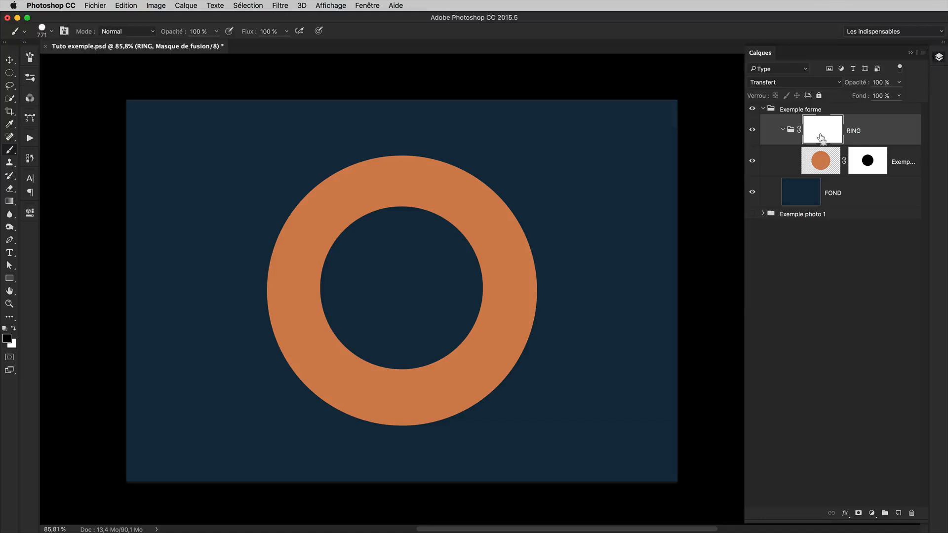
pyautogui.press('super+i')
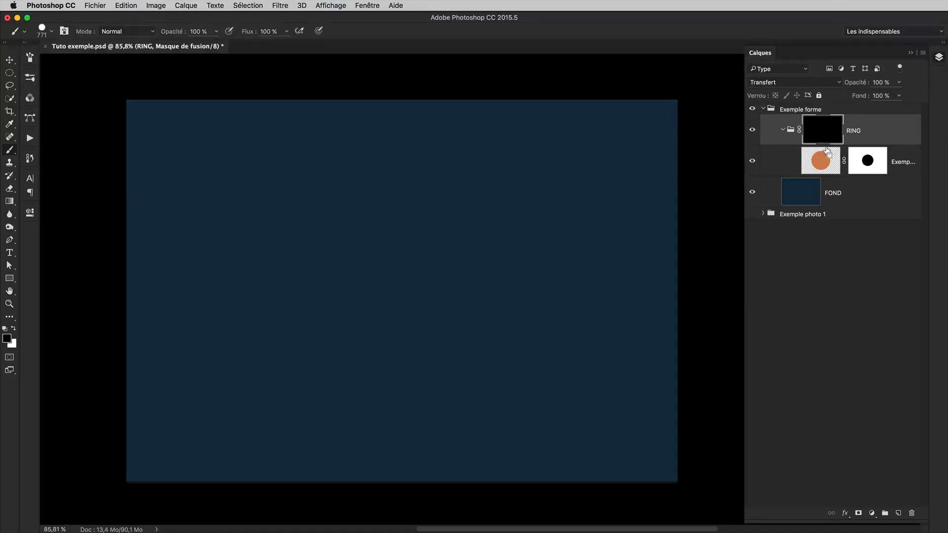
pyautogui.press('super+i')
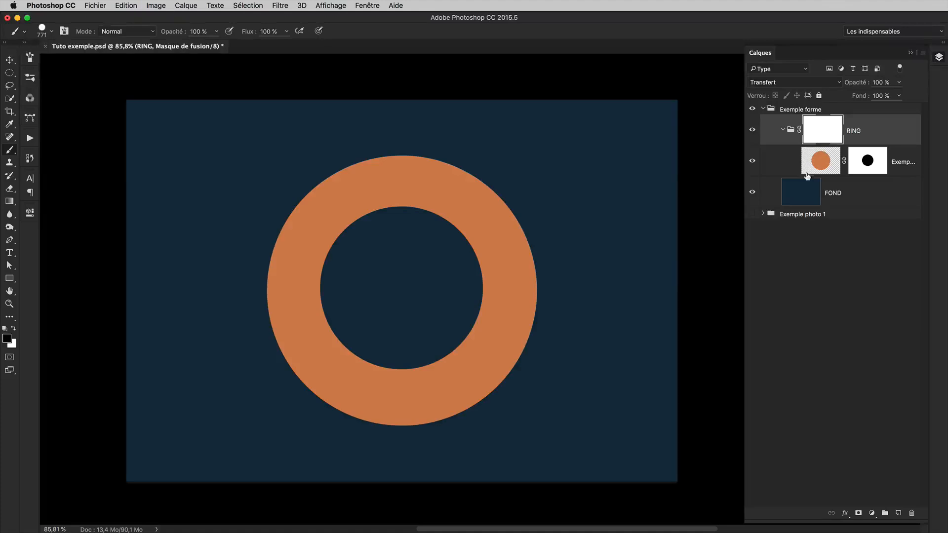
pyautogui.click(10, 201)
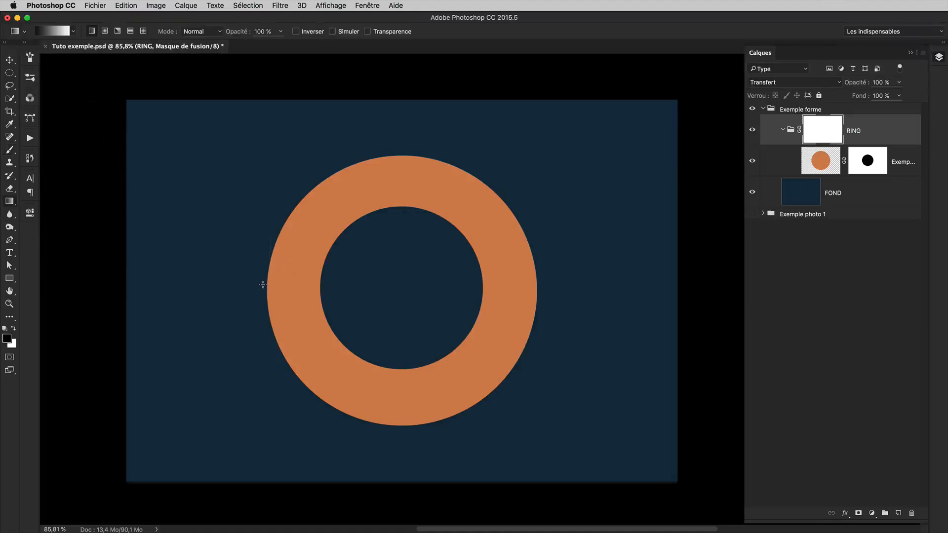
pyautogui.moveTo(326, 291); pyautogui.dragTo(543, 342)
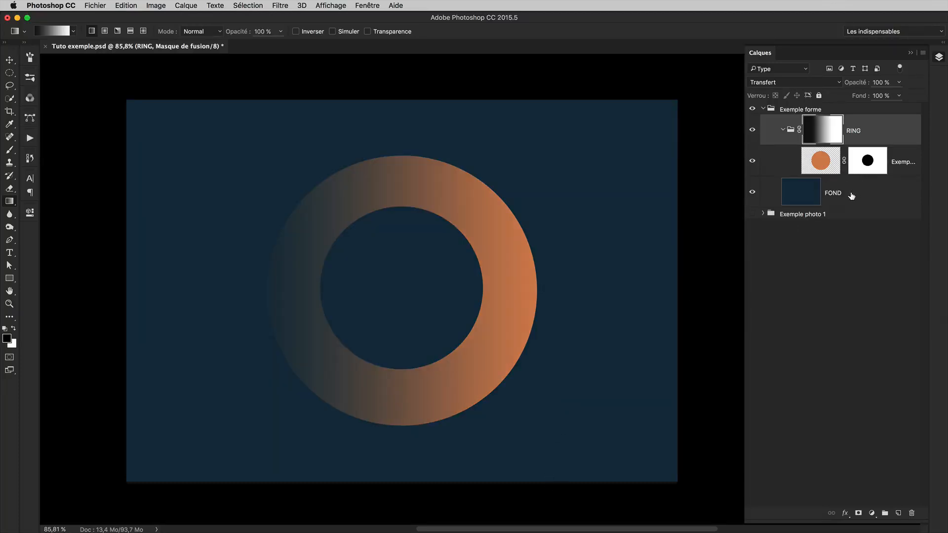
# Examine the Exemple 1 layer mask and the RING group mask on their own, and select each thumbnail in turn.
pyautogui.keyDown('alt'); pyautogui.click(868, 161); pyautogui.keyUp('alt')
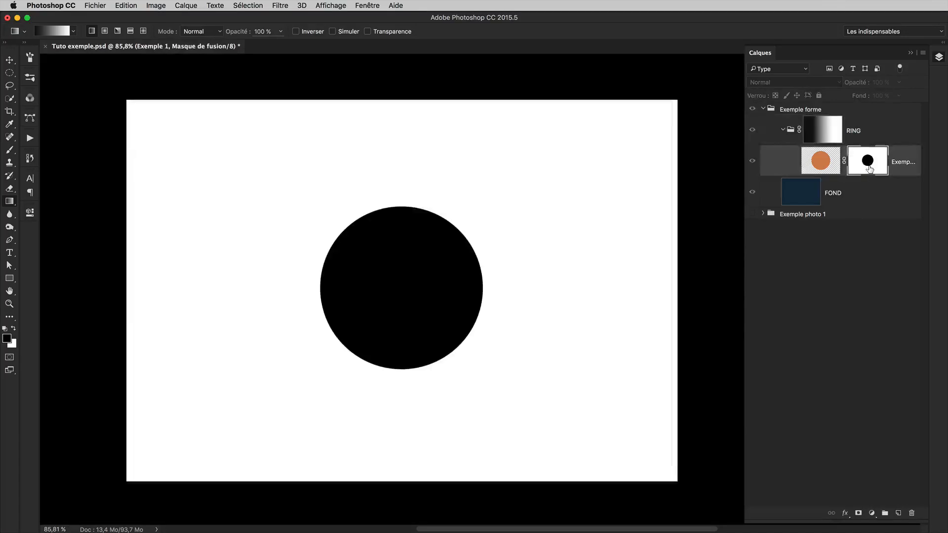
pyautogui.keyDown('alt'); pyautogui.click(869, 167); pyautogui.keyUp('alt')
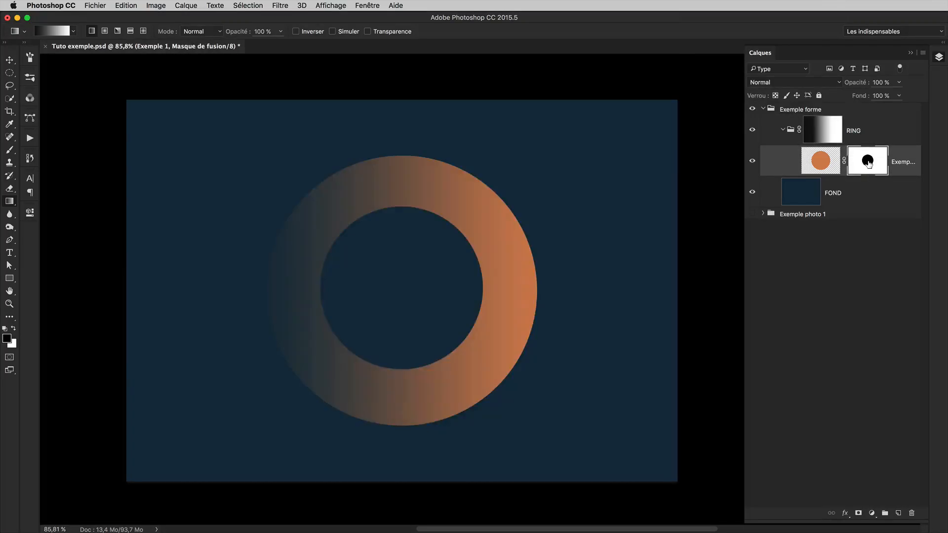
pyautogui.keyDown('alt'); pyautogui.click(822, 135); pyautogui.keyUp('alt')
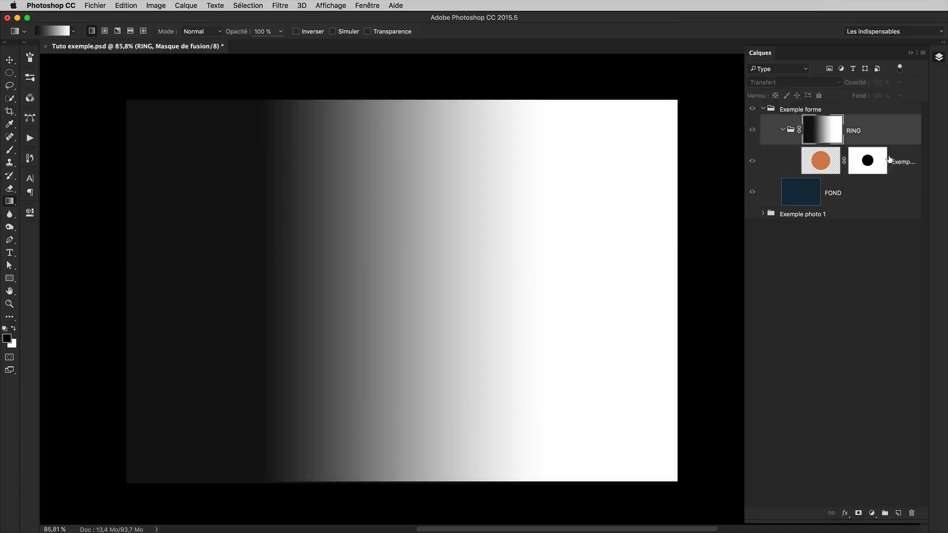
pyautogui.keyDown('alt'); pyautogui.click(834, 138); pyautogui.keyUp('alt')
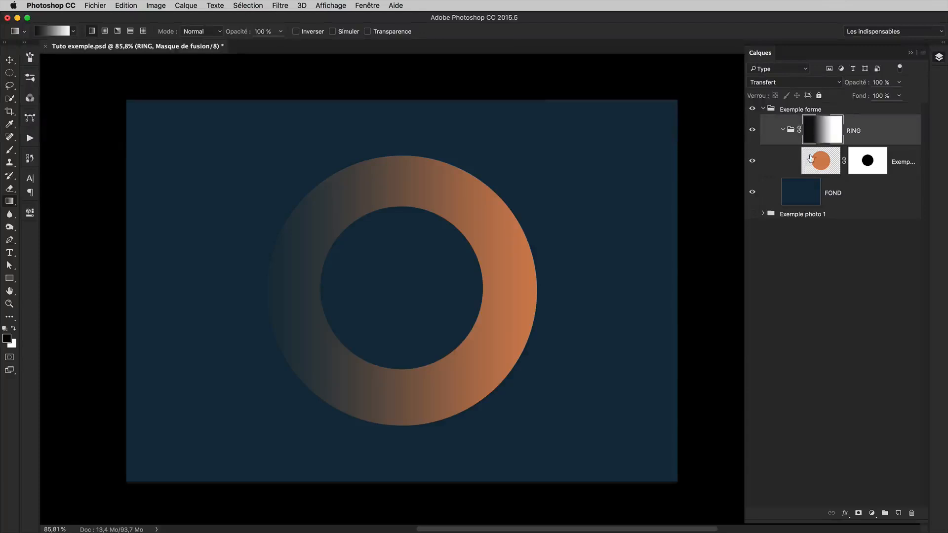
pyautogui.click(821, 165)
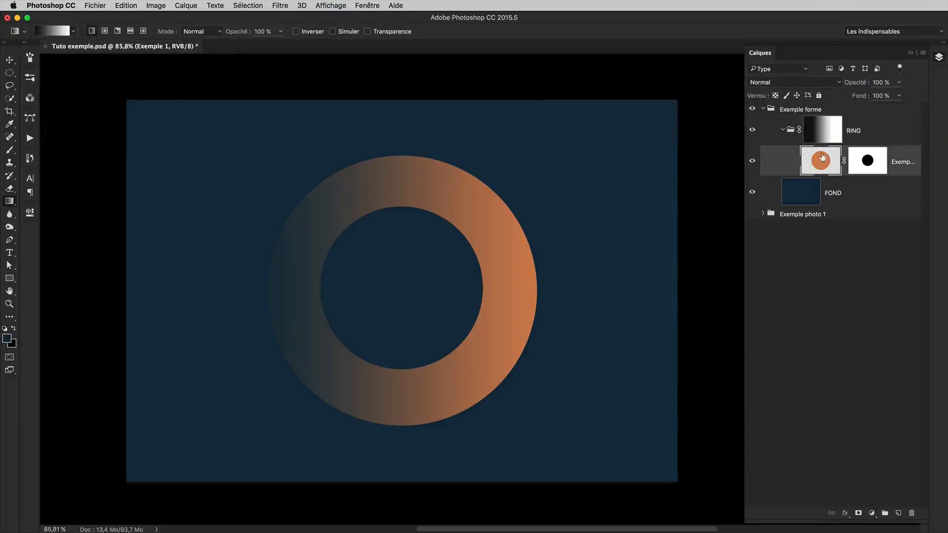
pyautogui.click(875, 158)
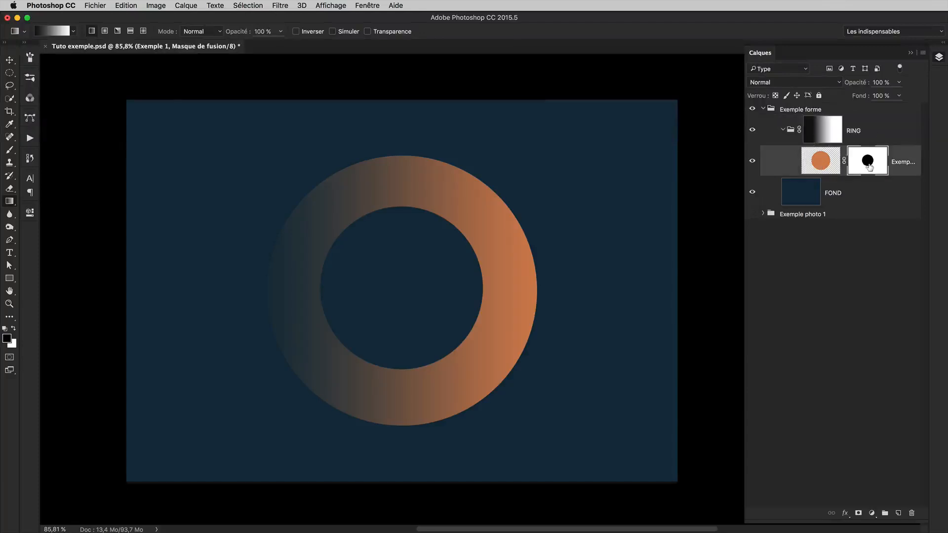
pyautogui.click(829, 135)
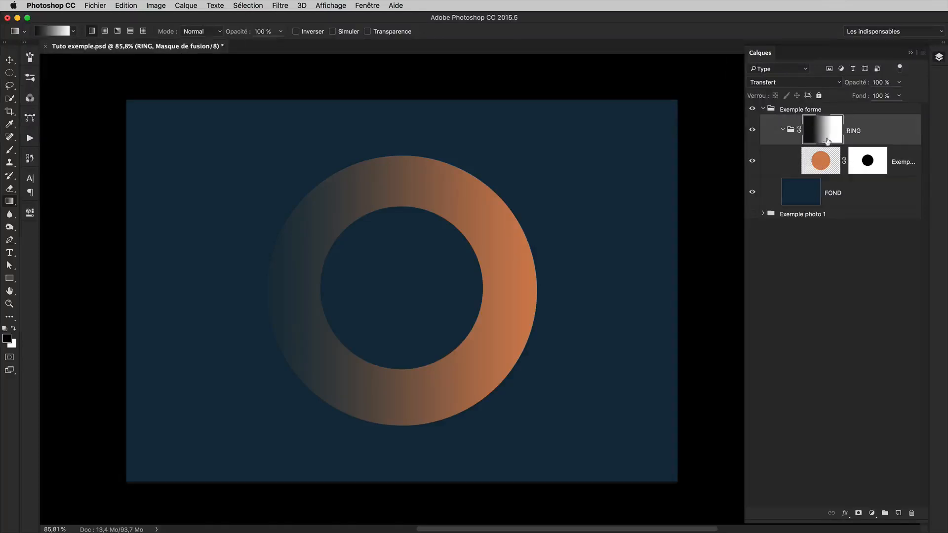
# Unlink the Exemple 1 mask from its layer and scale only the mask down around its centre to shrink the ring's hole.
pyautogui.click(844, 163)
pyautogui.click(864, 168)
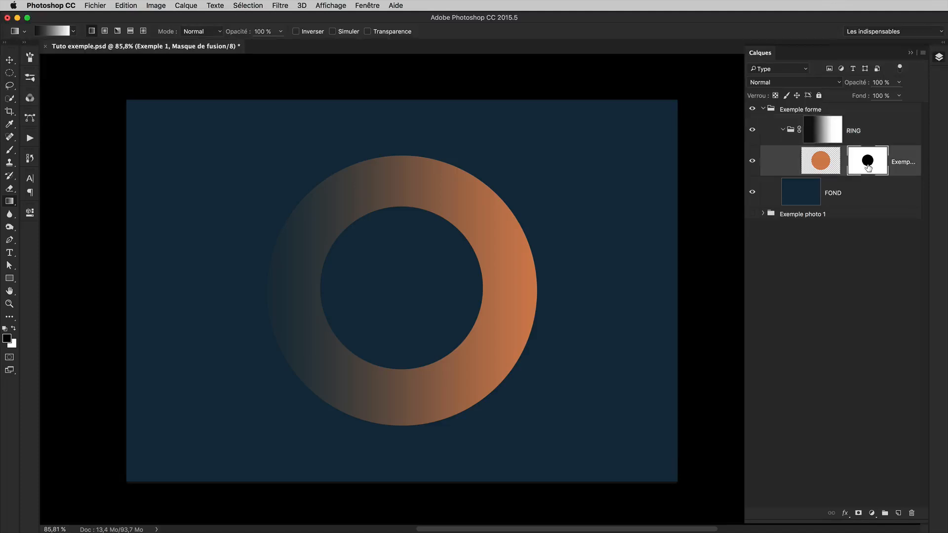
pyautogui.press('super+t')
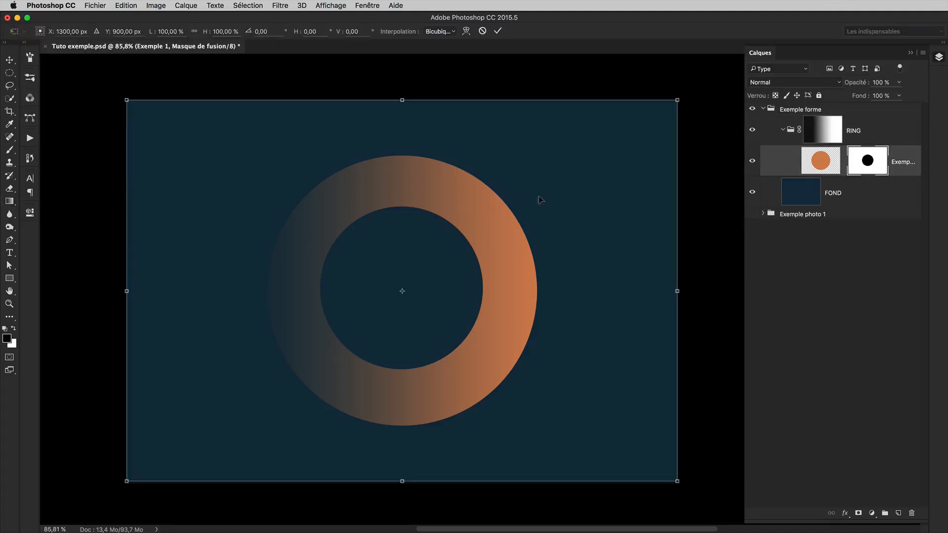
pyautogui.moveTo(677, 99); pyautogui.dragTo(609, 163)
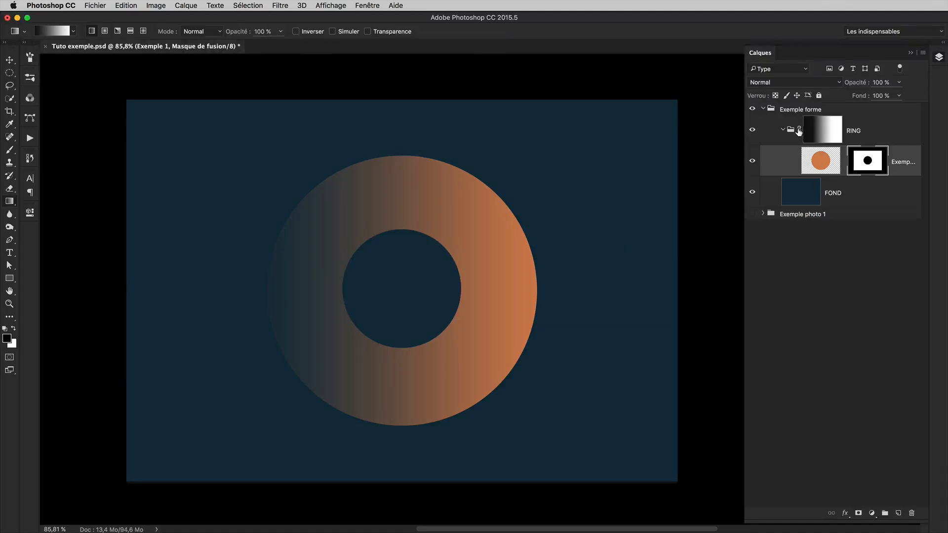
# Unlink the RING group's mask and rotate only the gradient mask by -90° so the fade runs vertically.
pyautogui.click(822, 136)
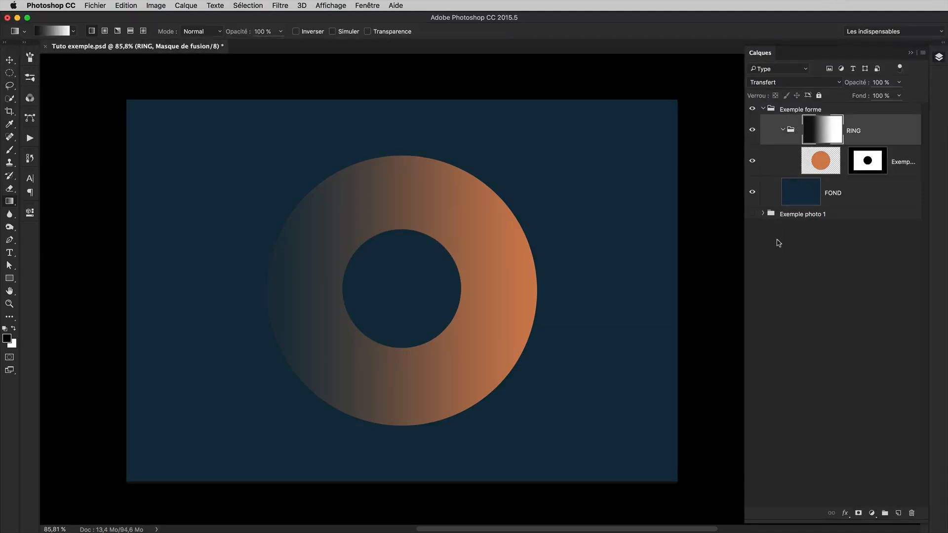
pyautogui.press('super+t')
pyautogui.moveTo(668, 198); pyautogui.dragTo(399, 510)
pyautogui.moveTo(446, 387); pyautogui.dragTo(489, 386)
pyautogui.moveTo(650, 371); pyautogui.dragTo(179, 265)
pyautogui.moveTo(646, 295); pyautogui.dragTo(639, 358)
pyautogui.moveTo(494, 382); pyautogui.dragTo(544, 383)
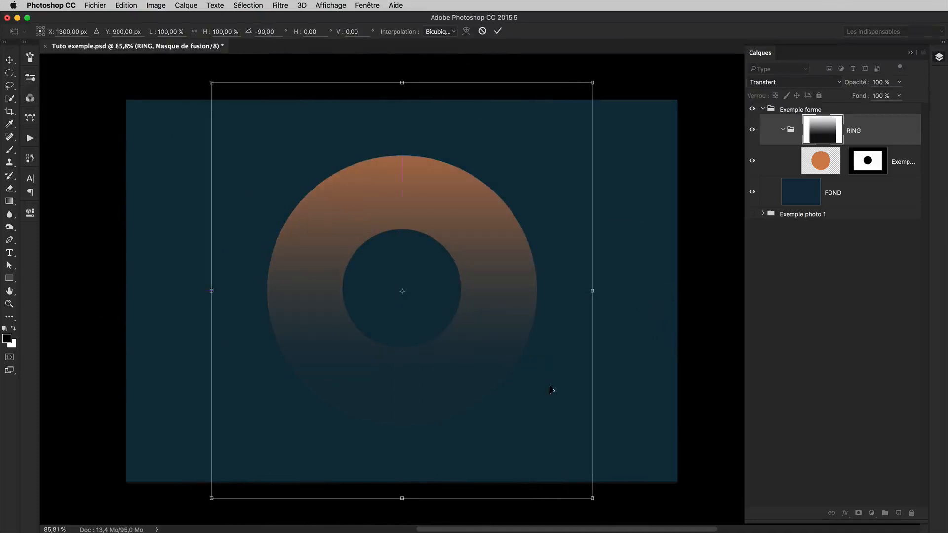
pyautogui.press('Return')
pyautogui.press('g')
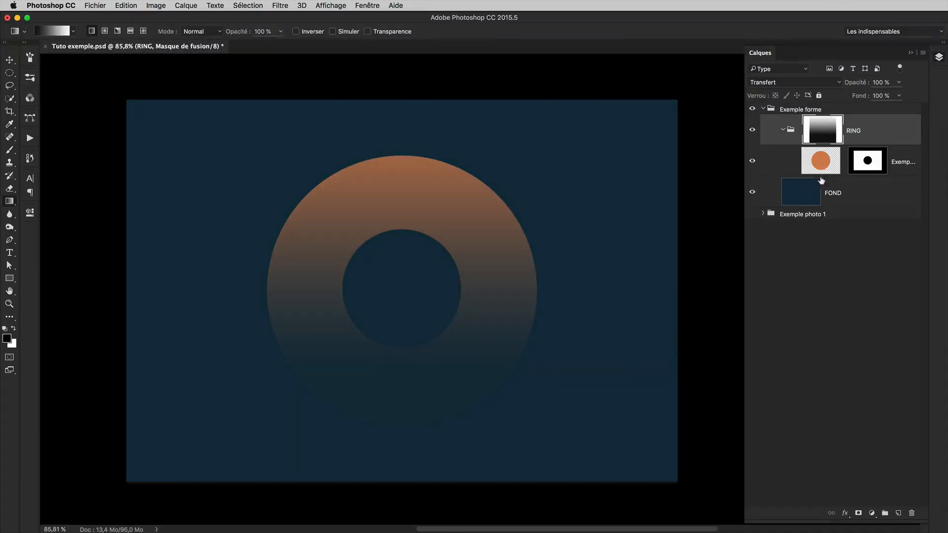
# Scale the Exemple 1 circle down to about 91.44% around its centre without its mask.
pyautogui.click(821, 169)
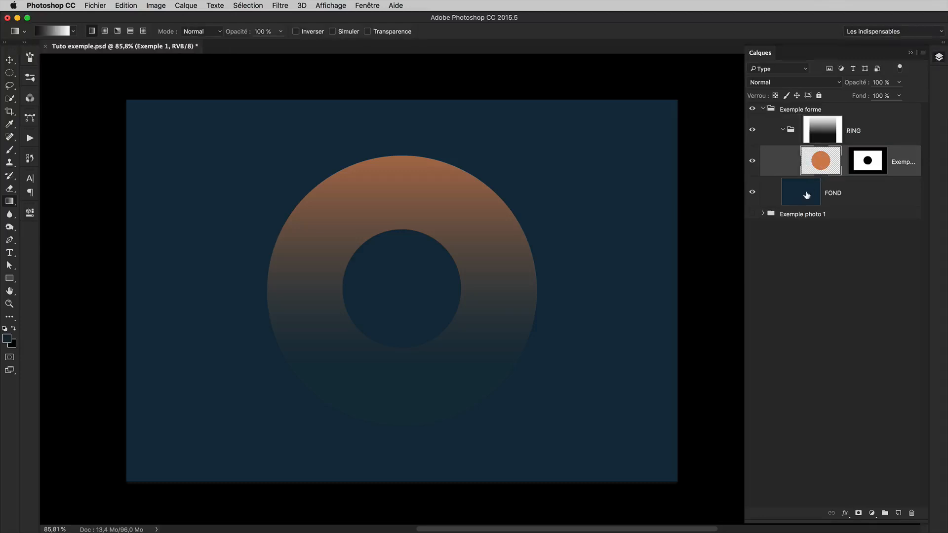
pyautogui.press('super+t')
pyautogui.moveTo(535, 159); pyautogui.dragTo(539, 180)
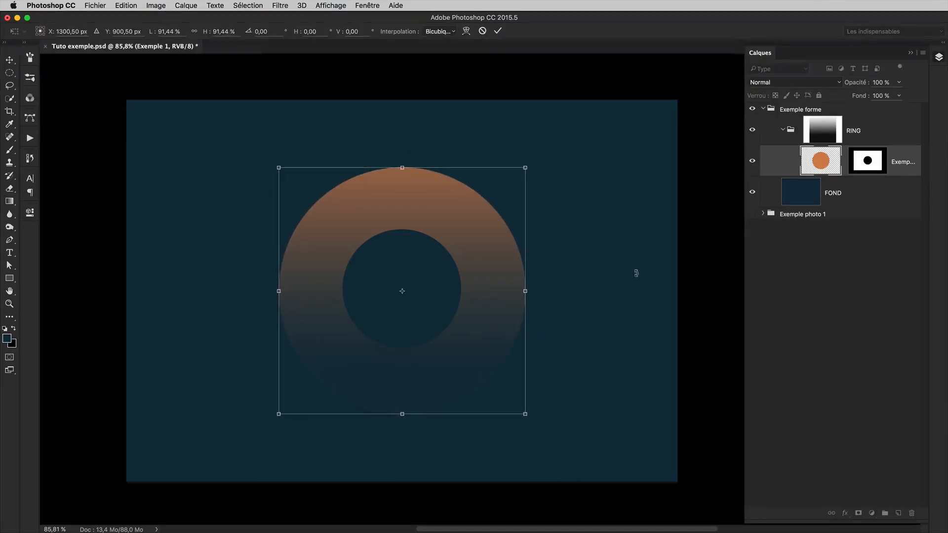
pyautogui.press('Return')
pyautogui.press('g')
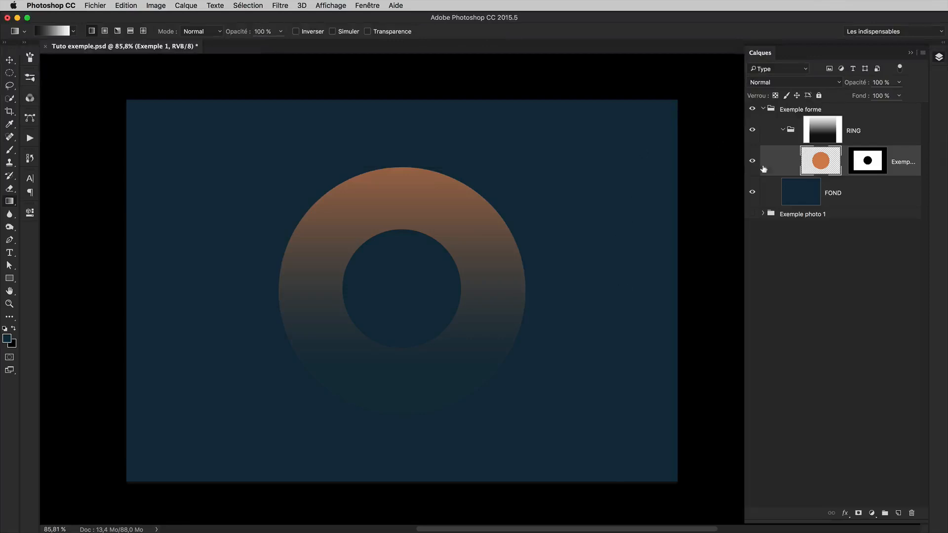
# Try to move the collapsed RING group up and left with its masks unlinked, and undo the move.
pyautogui.click(783, 132)
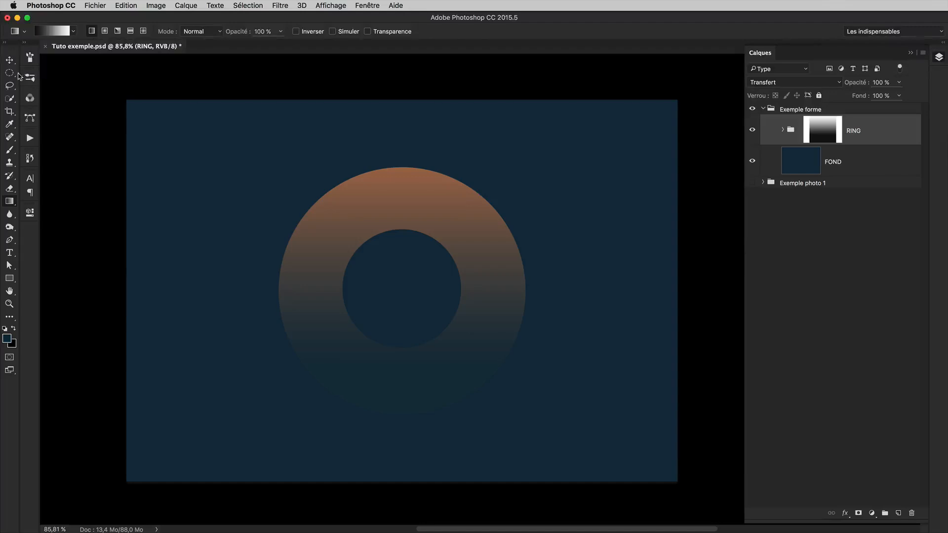
pyautogui.click(10, 59)
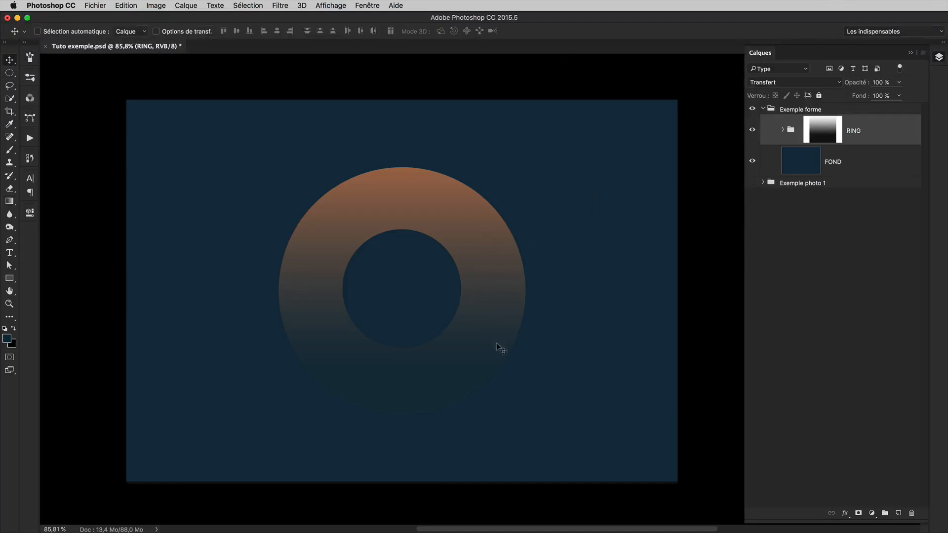
pyautogui.moveTo(497, 349); pyautogui.dragTo(346, 274)
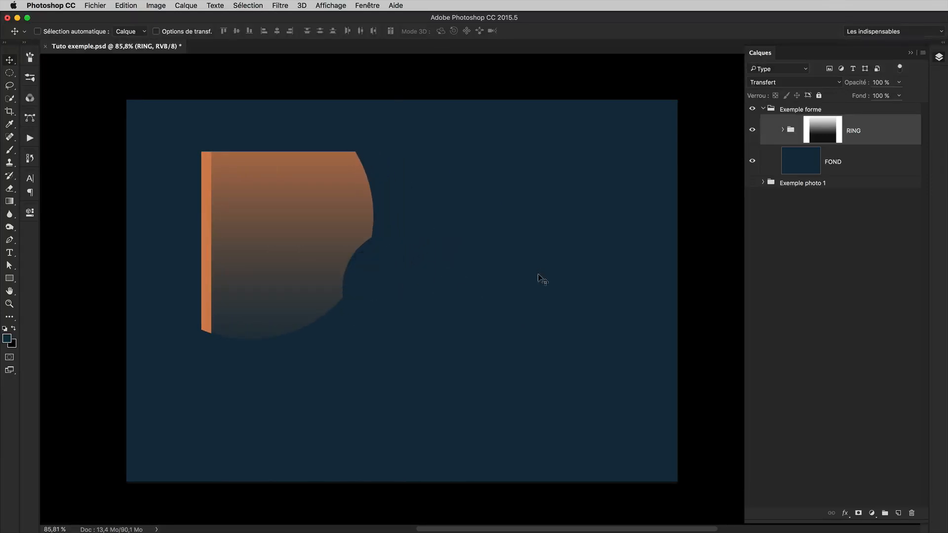
pyautogui.press('super+z')
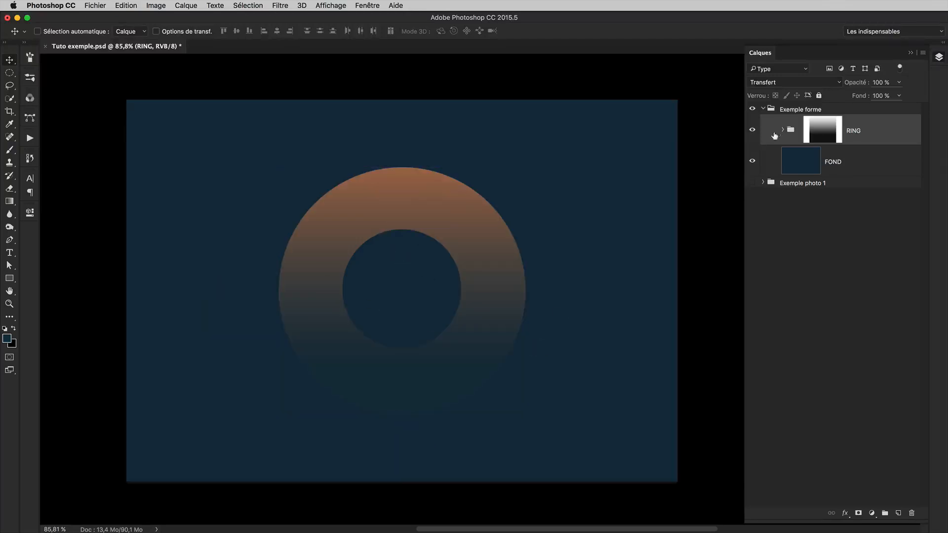
# Relink the Exemple 1 mask to its layer and the gradient mask to the RING group.
pyautogui.click(782, 130)
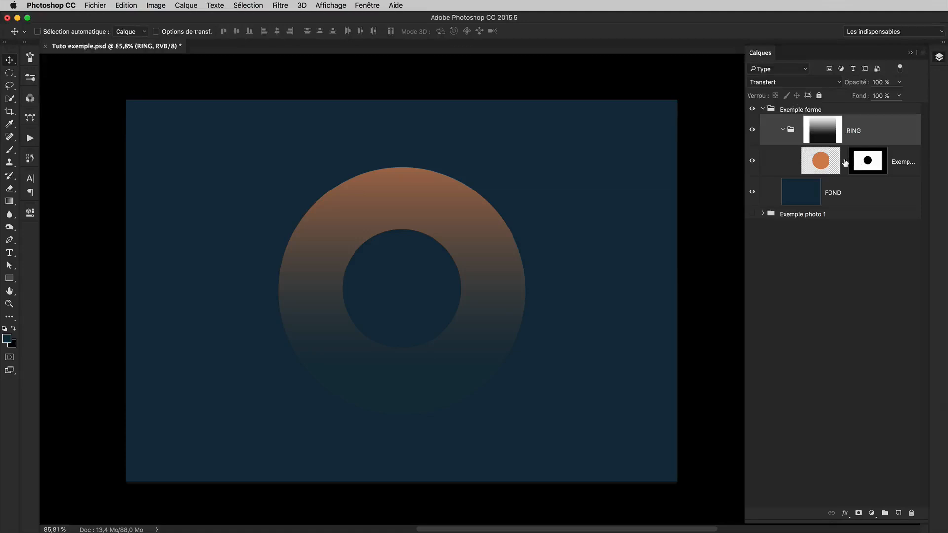
pyautogui.click(844, 163)
pyautogui.click(799, 132)
# Try moving the collapsed RING group together with its relinked masks, and undo the move.
pyautogui.click(784, 130)
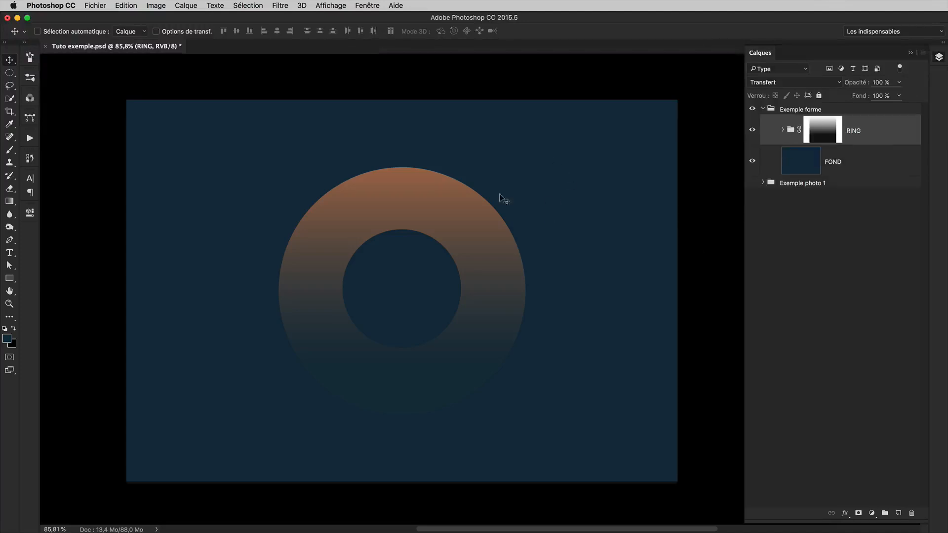
pyautogui.moveTo(467, 361); pyautogui.dragTo(496, 319)
pyautogui.press('super+z')
pyautogui.click(783, 130)
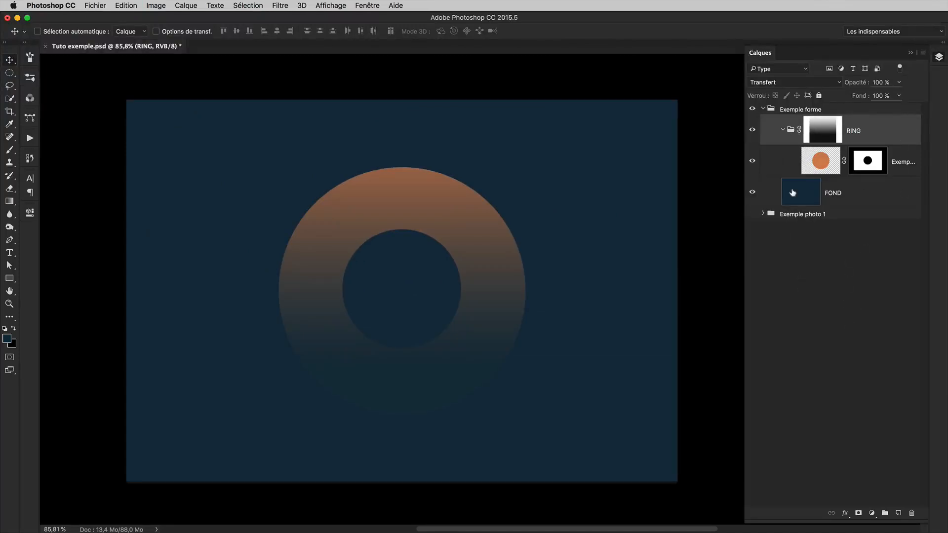
# Put the RING group into a new parent group and add a layer mask to that parent group.
pyautogui.click(901, 163)
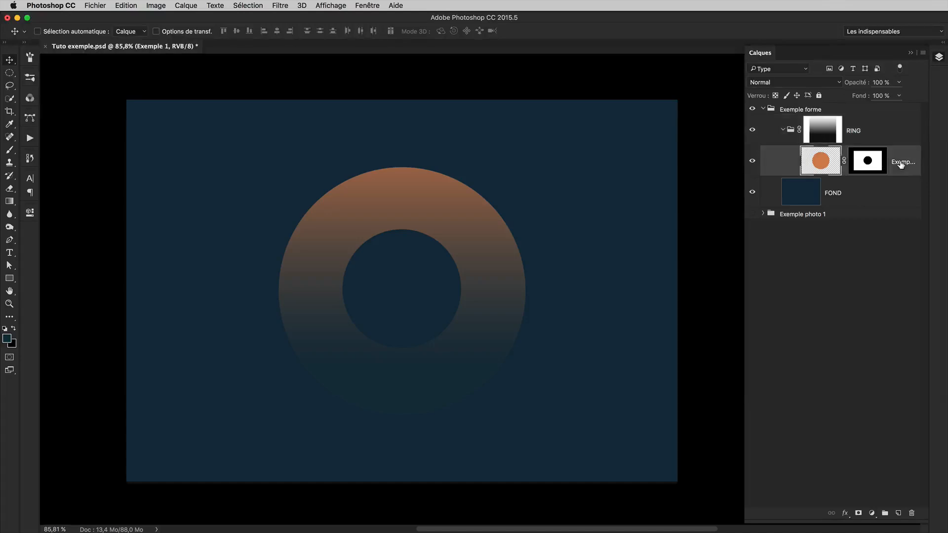
pyautogui.click(862, 137)
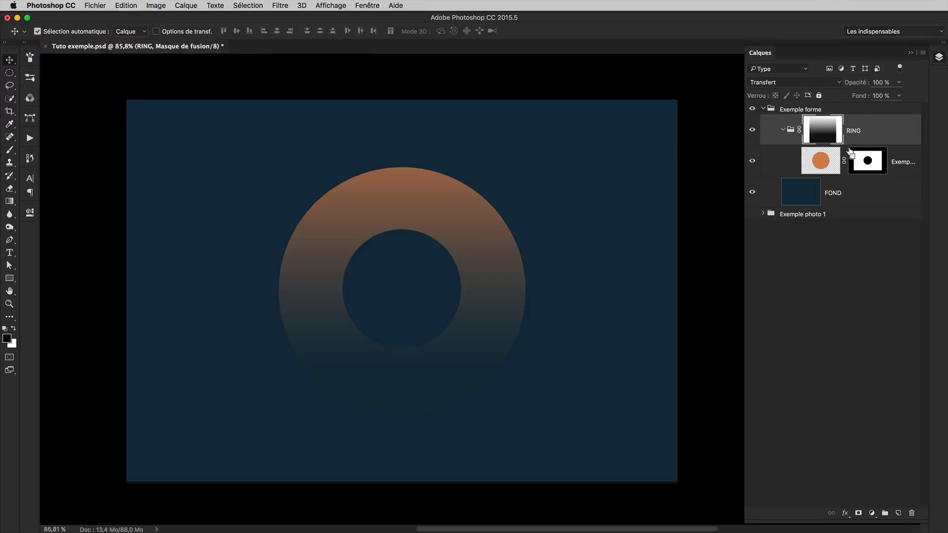
pyautogui.press('super+g')
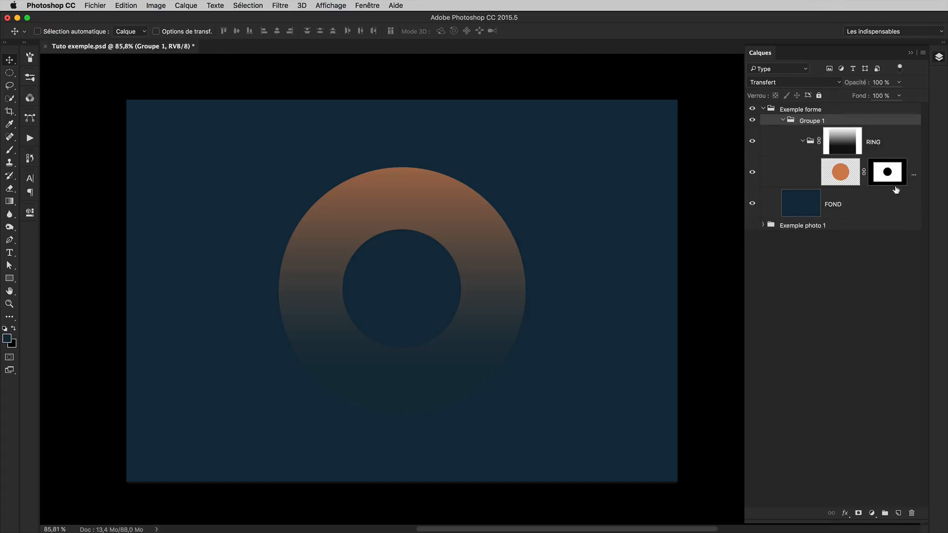
pyautogui.click(845, 175)
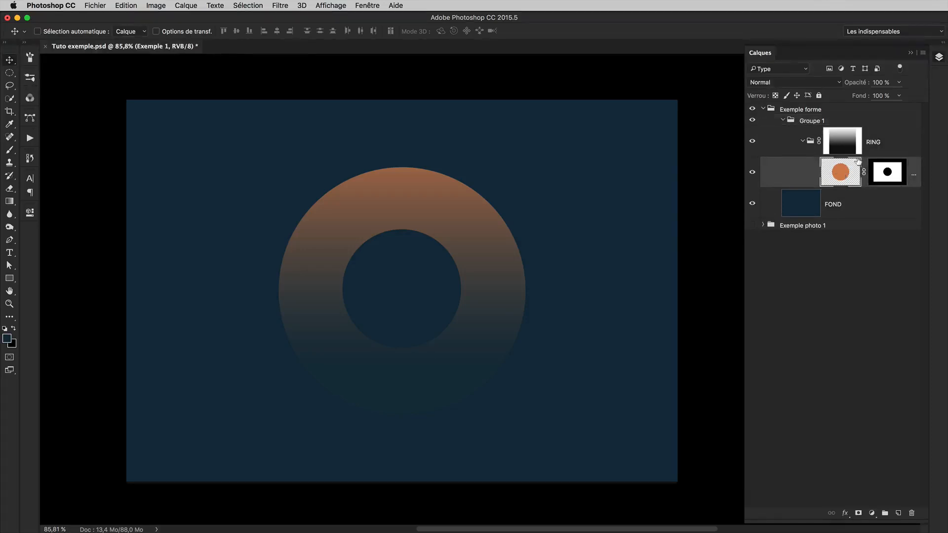
pyautogui.click(882, 168)
pyautogui.click(871, 148)
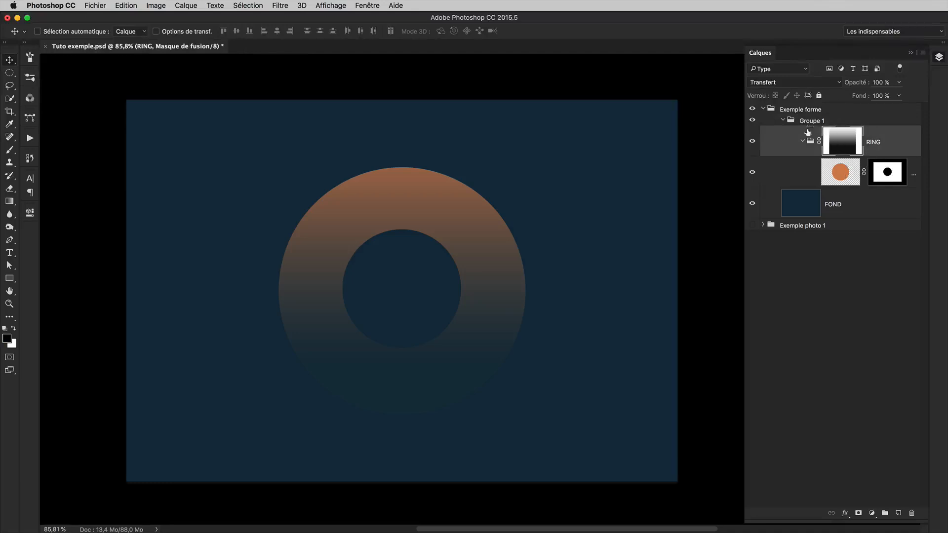
pyautogui.click(827, 124)
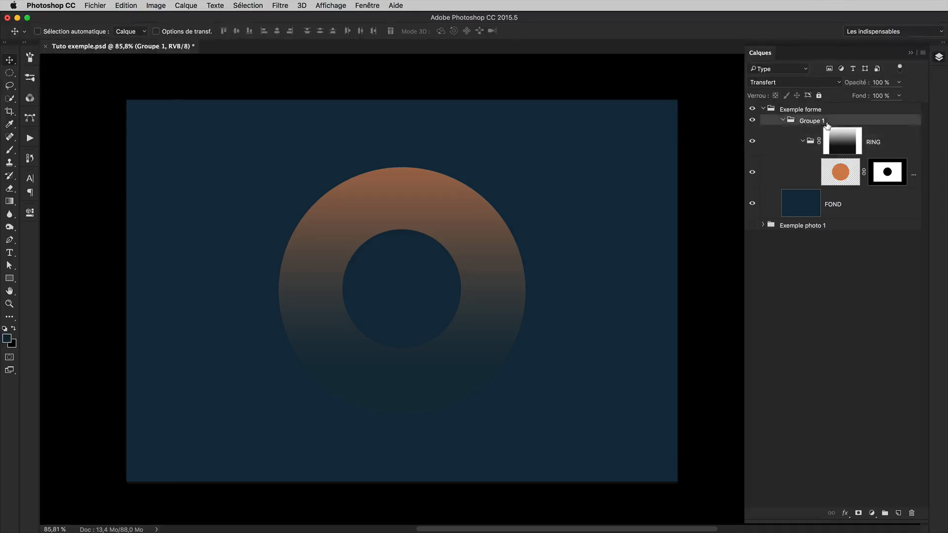
pyautogui.click(859, 515)
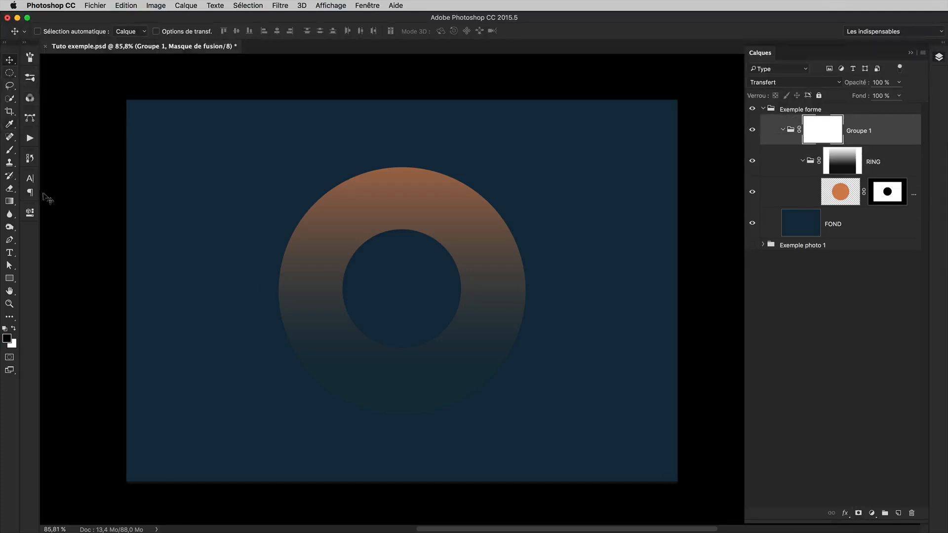
# Make a rectangular selection over the ring's upper-left quarter, paint it black on the Groupe 1 mask with a 568 px brush, and deselect.
pyautogui.click(9, 72)
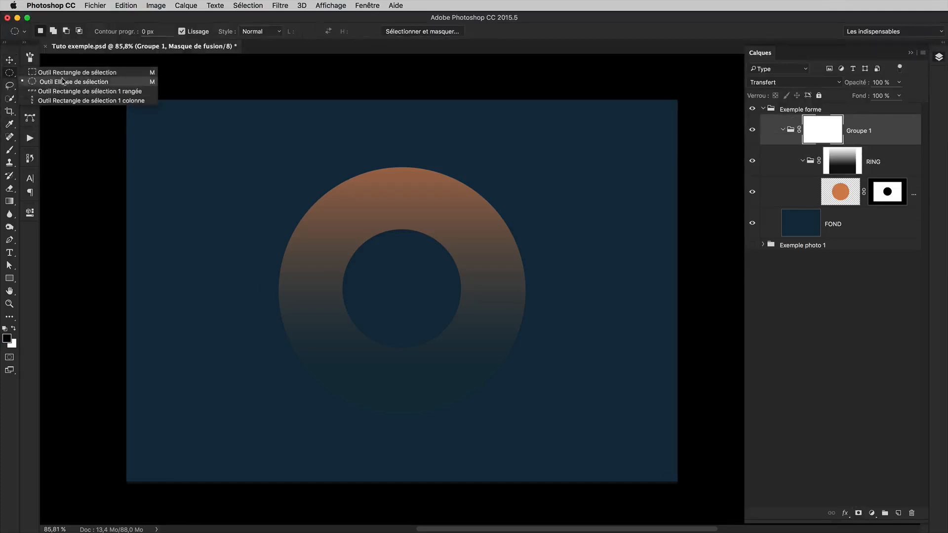
pyautogui.click(62, 73)
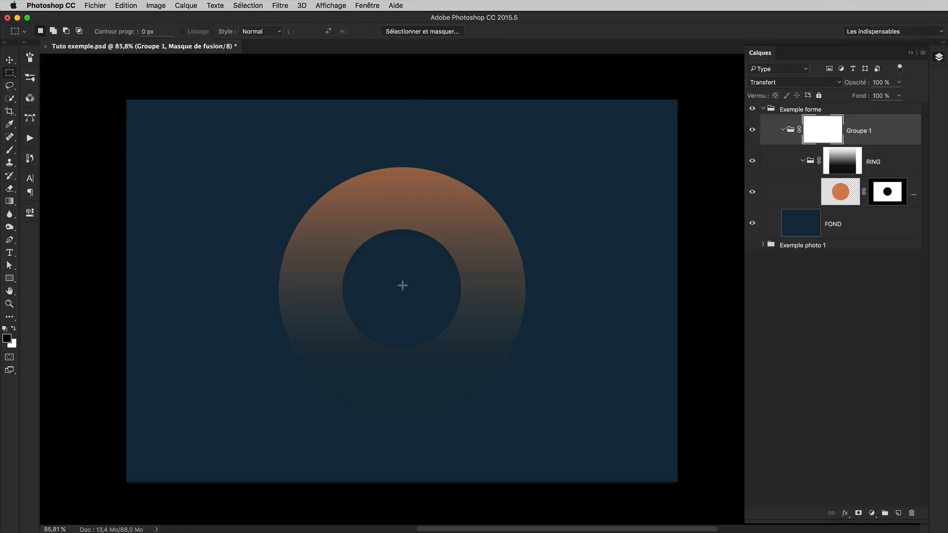
pyautogui.moveTo(401, 285); pyautogui.dragTo(192, 110)
pyautogui.click(10, 150)
pyautogui.moveTo(289, 186); pyautogui.dragTo(251, 187)
pyautogui.moveTo(387, 148)
pyautogui.mouseDown()
pyautogui.moveTo(343, 155)
pyautogui.moveTo(338, 328)
pyautogui.moveTo(233, 275)
pyautogui.mouseUp()
pyautogui.press('super+d')
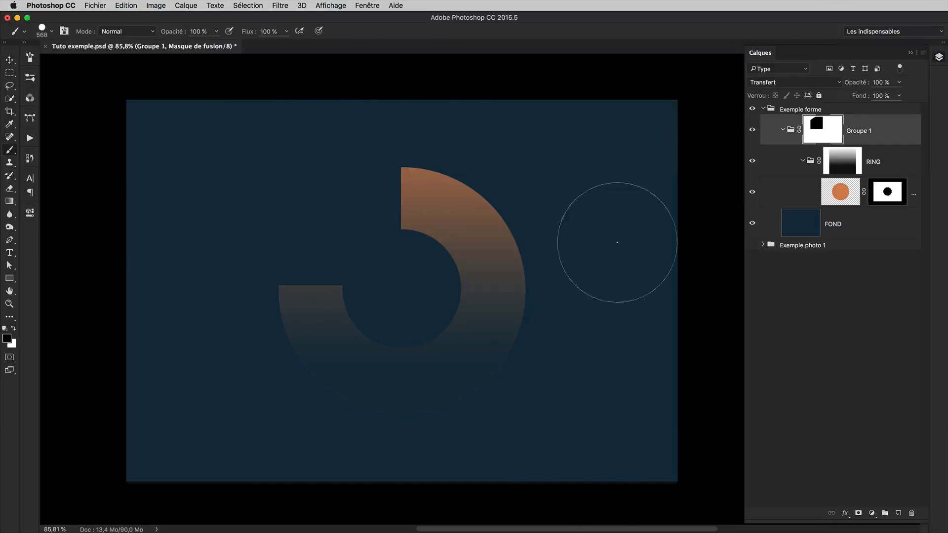
# Examine the three masks on their own in turn: Exemple 1, RING and Groupe 1.
pyautogui.keyDown('alt'); pyautogui.click(887, 193); pyautogui.keyUp('alt')
pyautogui.keyDown('alt'); pyautogui.click(886, 192); pyautogui.keyUp('alt')
pyautogui.keyDown('alt'); pyautogui.click(843, 161); pyautogui.keyUp('alt')
pyautogui.keyDown('alt'); pyautogui.click(842, 161); pyautogui.keyUp('alt')
pyautogui.keyDown('alt'); pyautogui.click(820, 136); pyautogui.keyUp('alt')
pyautogui.keyDown('alt'); pyautogui.click(823, 132); pyautogui.keyUp('alt')
pyautogui.keyDown('alt'); pyautogui.click(823, 132); pyautogui.keyUp('alt')
pyautogui.keyDown('alt'); pyautogui.click(823, 133); pyautogui.keyUp('alt')
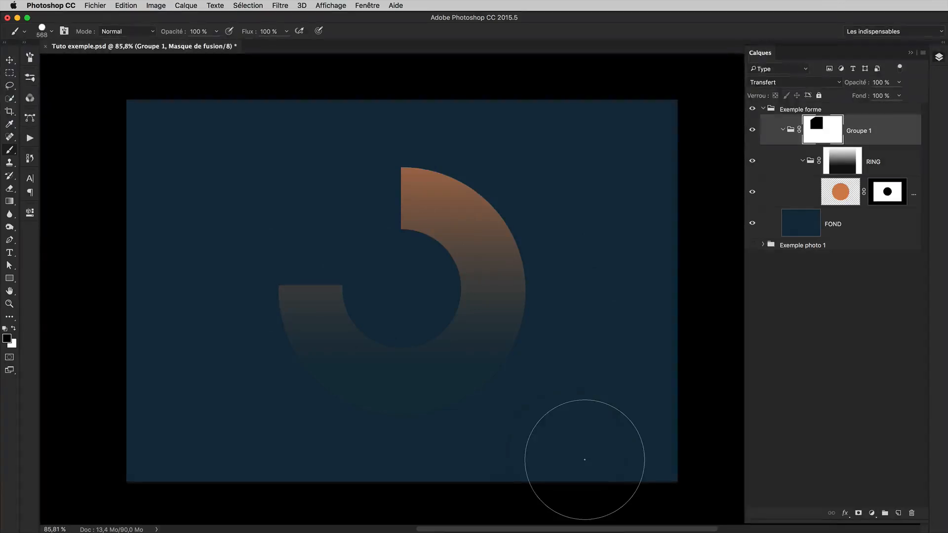
# Rename the outer group Groupe 1 as RING and the inner gradient group as degrade RING.
pyautogui.doubleClick(864, 132)
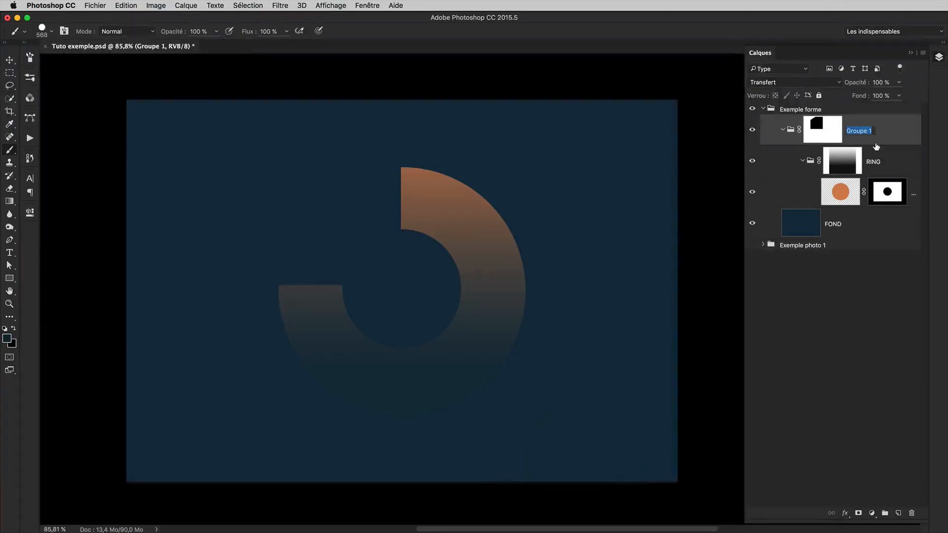
pyautogui.write('RING')
pyautogui.press('Return')
pyautogui.doubleClick(845, 163)
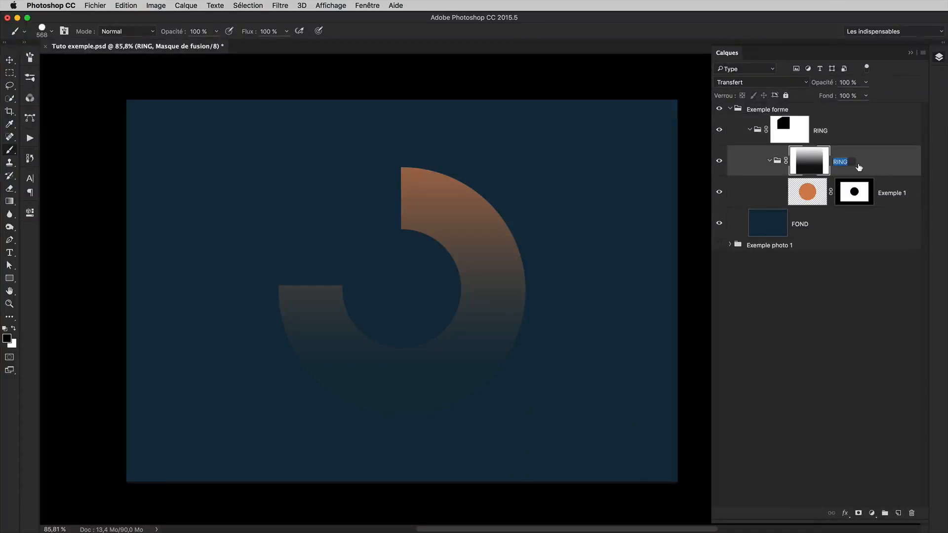
pyautogui.write('degrade RING')
pyautogui.press('Return')
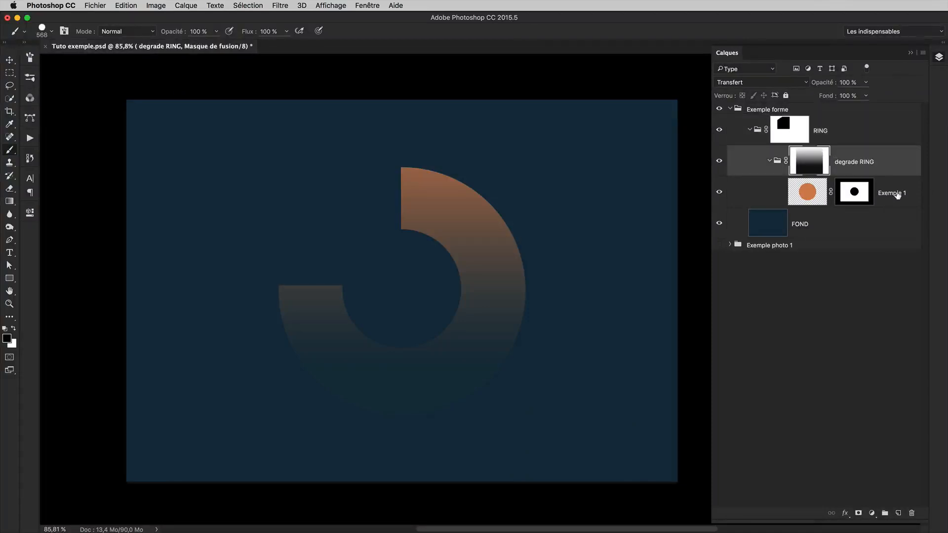
# Rename the Exemple 1 layer as Forme + Trou and save the document.
pyautogui.doubleClick(894, 194)
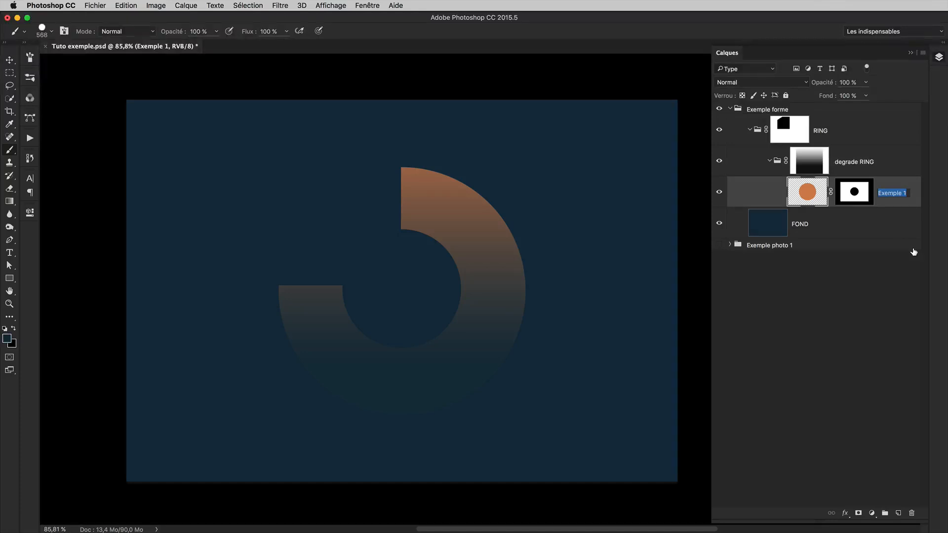
pyautogui.write('Forme + Trou')
pyautogui.press('Return')
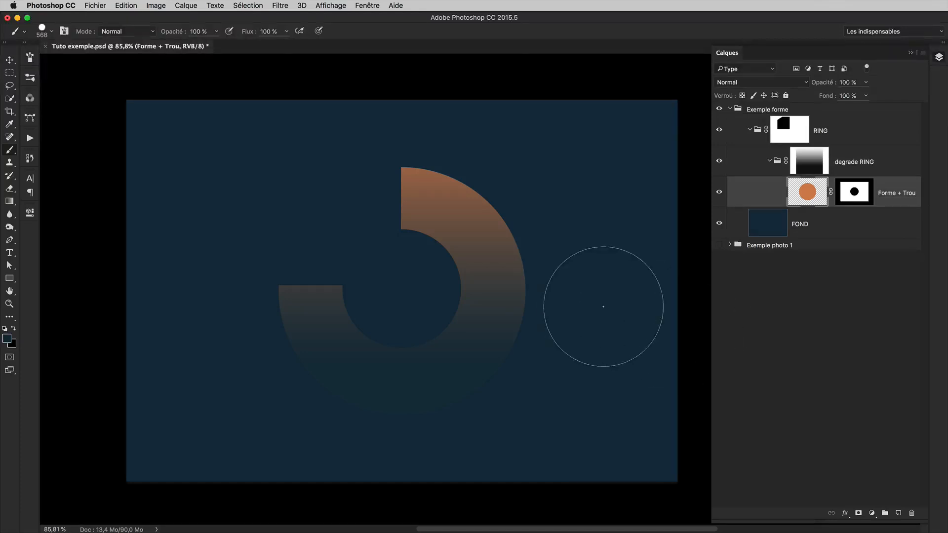
pyautogui.press('super+s')
pyautogui.moveTo(550, 275); pyautogui.dragTo(454, 263)
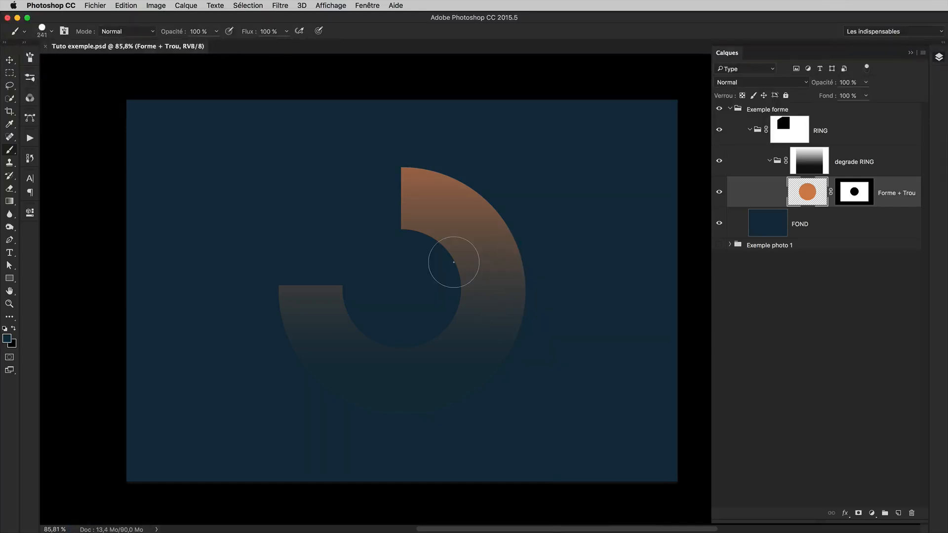